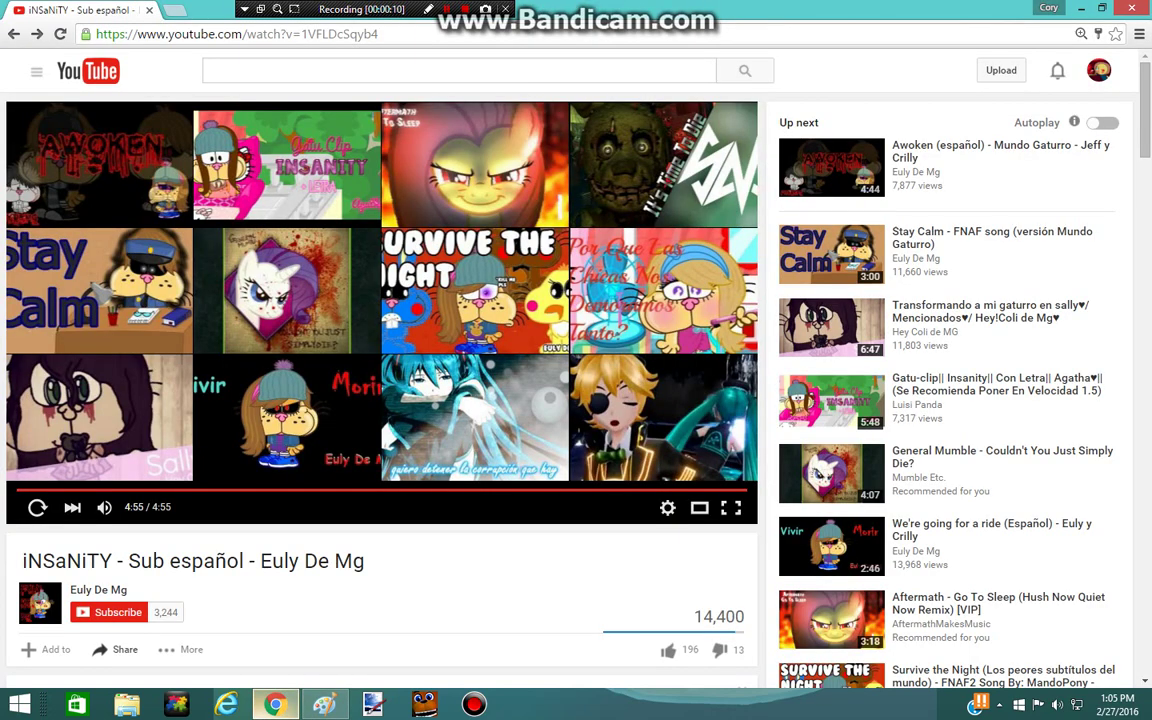
Replay the iNSaNiTY video for background sound and switch to the Paint drawing
click(37, 508)
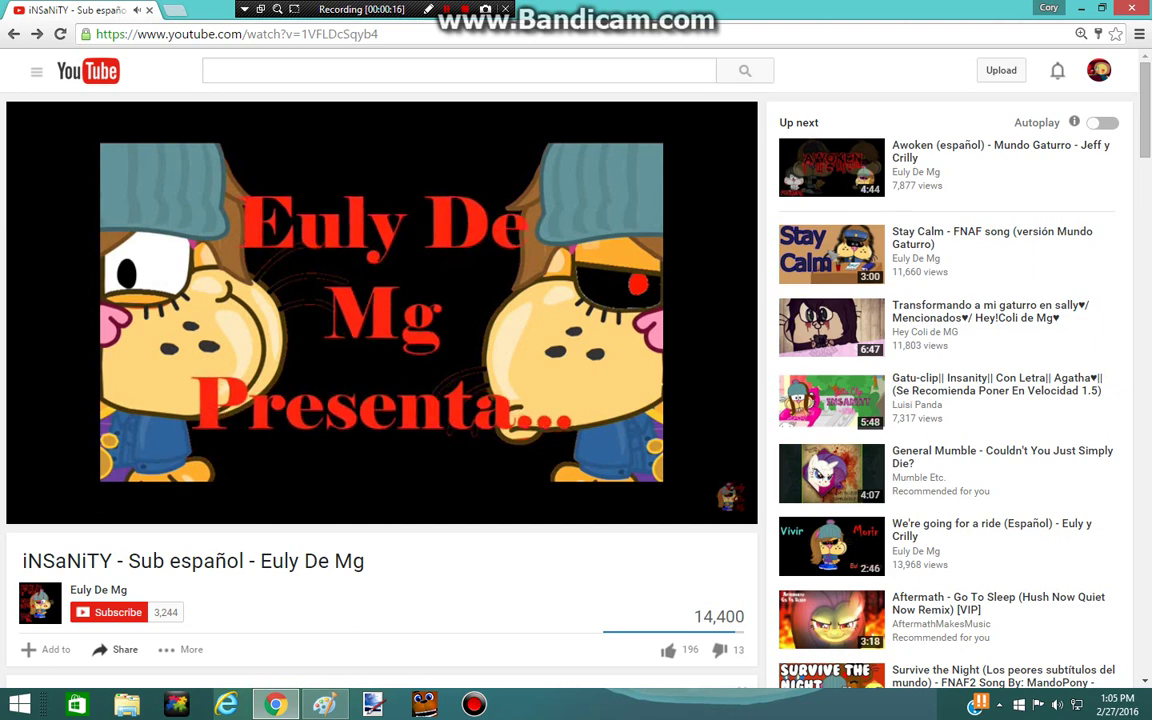
click(324, 705)
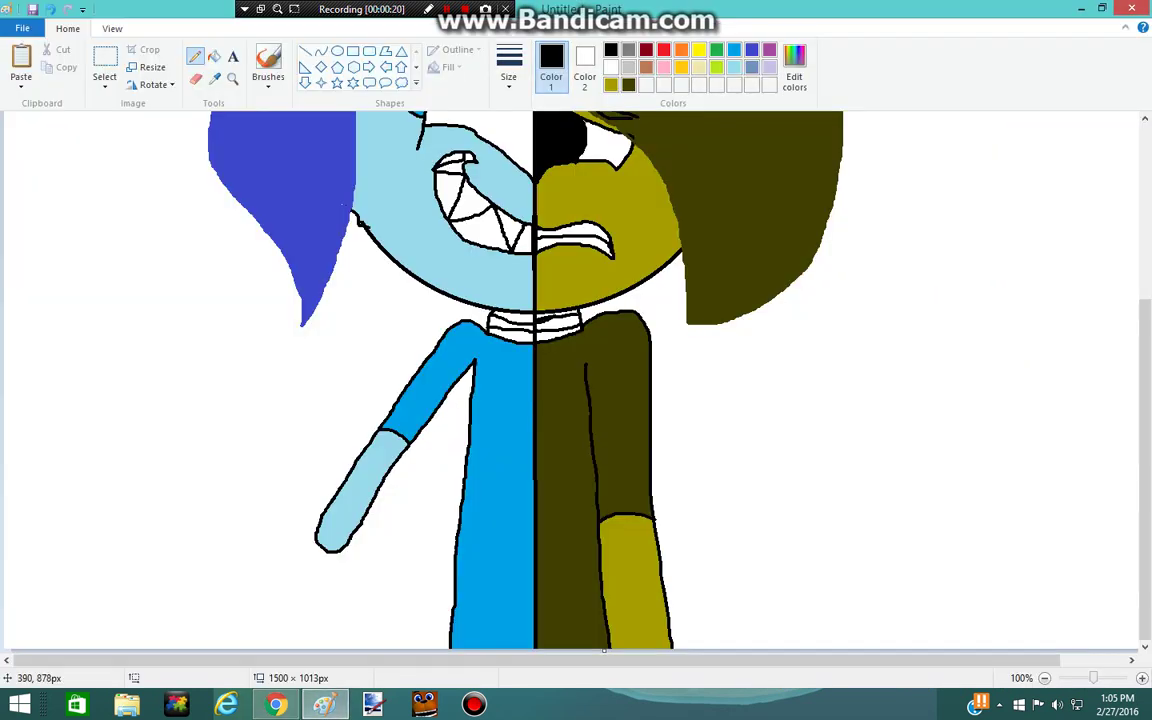
Draw short black finger lines on the light-blue hand of the character's blue half
mouse_move(317, 537)
mouse_down()
mouse_move(330, 522)
mouse_move(349, 525)
mouse_up()
scroll(575, 470, up, 3)
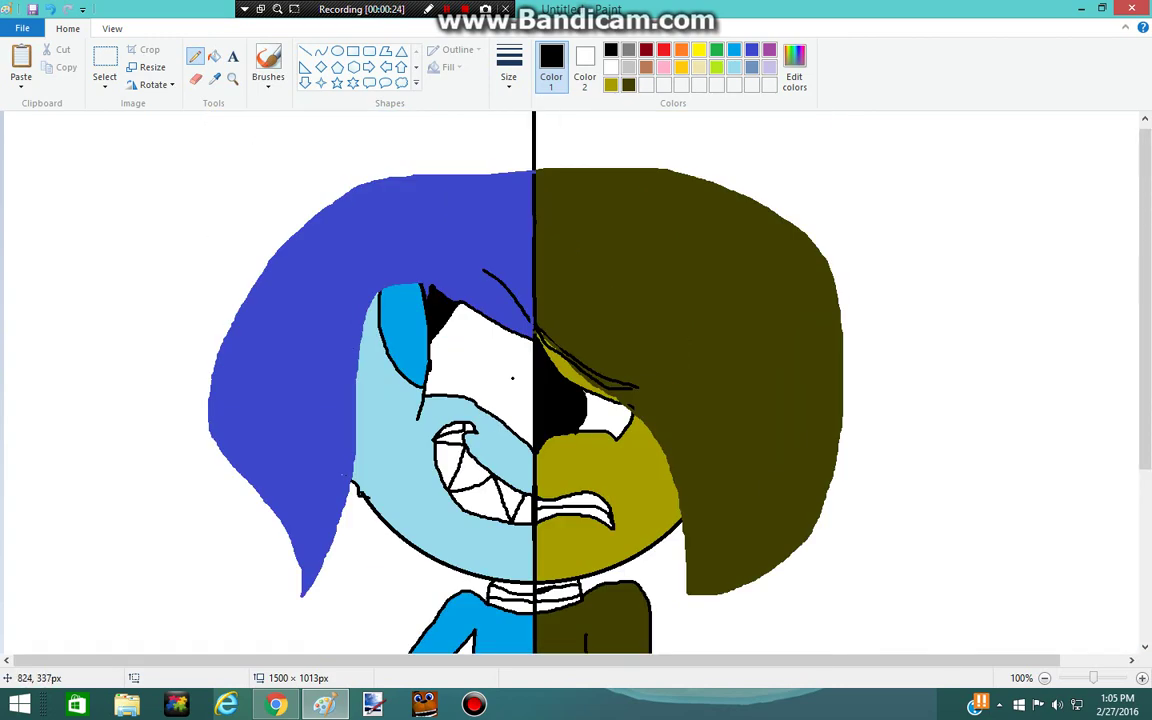
scroll(829, 450, down, 3)
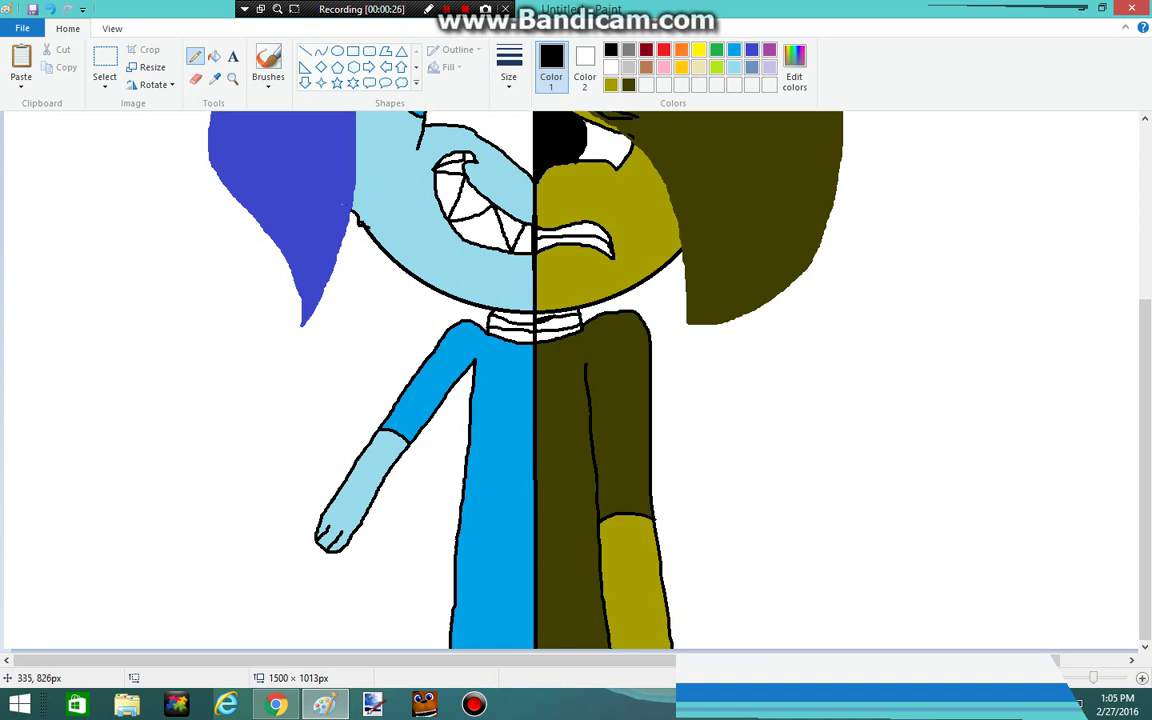
Draw a black weapon outline at the light-blue hand, with a handle, a wide head, a dividing curve and a small circle
mouse_move(270, 497)
mouse_down()
mouse_move(334, 558)
mouse_move(323, 585)
mouse_move(231, 501)
mouse_move(252, 491)
mouse_move(271, 500)
mouse_up()
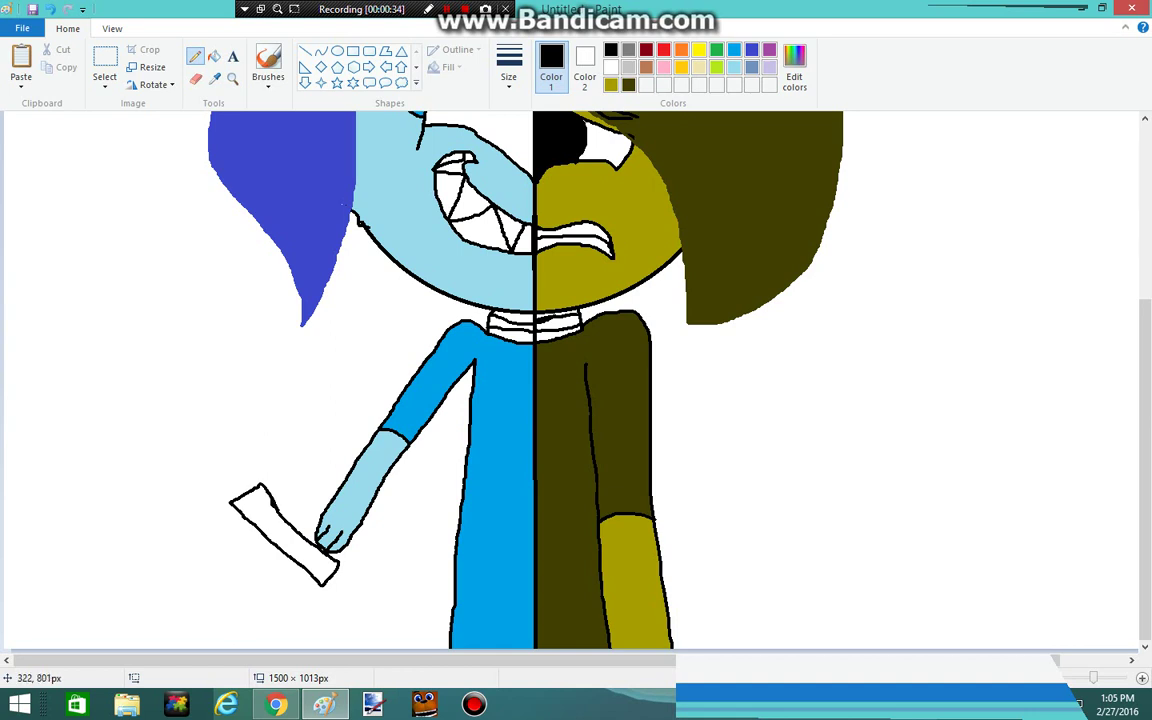
mouse_move(259, 487)
mouse_down()
mouse_move(245, 438)
mouse_move(198, 397)
mouse_move(154, 439)
mouse_move(228, 505)
mouse_up()
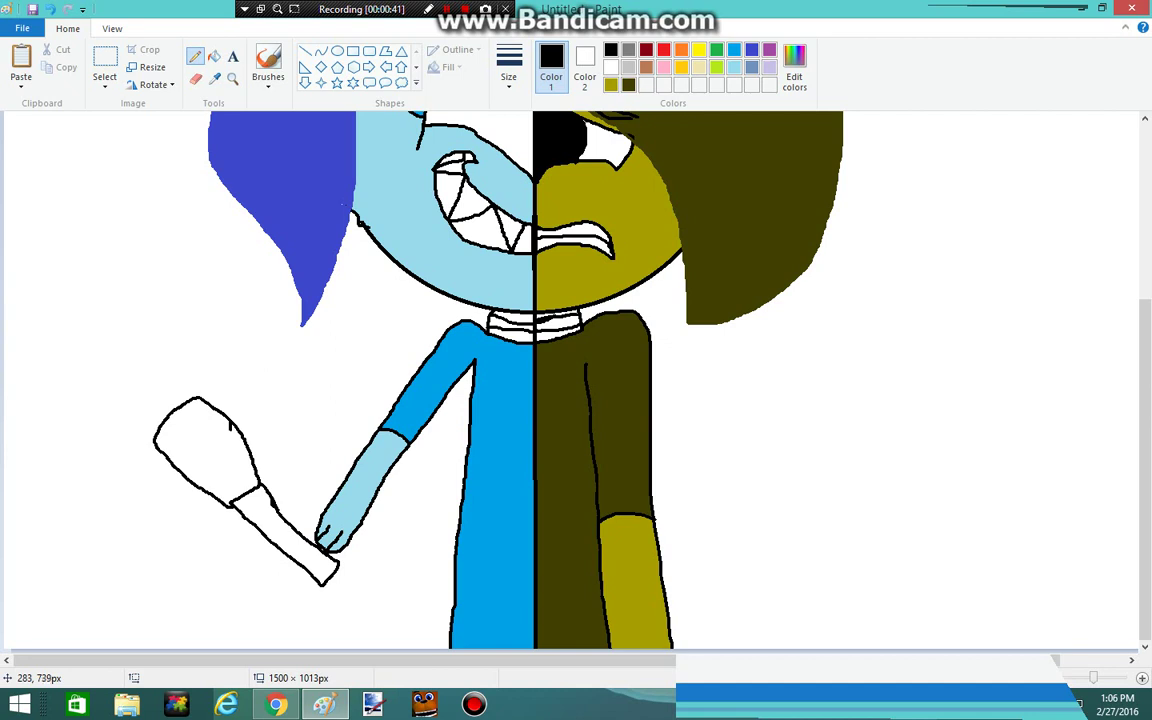
mouse_move(231, 430)
mouse_down()
mouse_move(216, 458)
mouse_move(176, 465)
mouse_up()
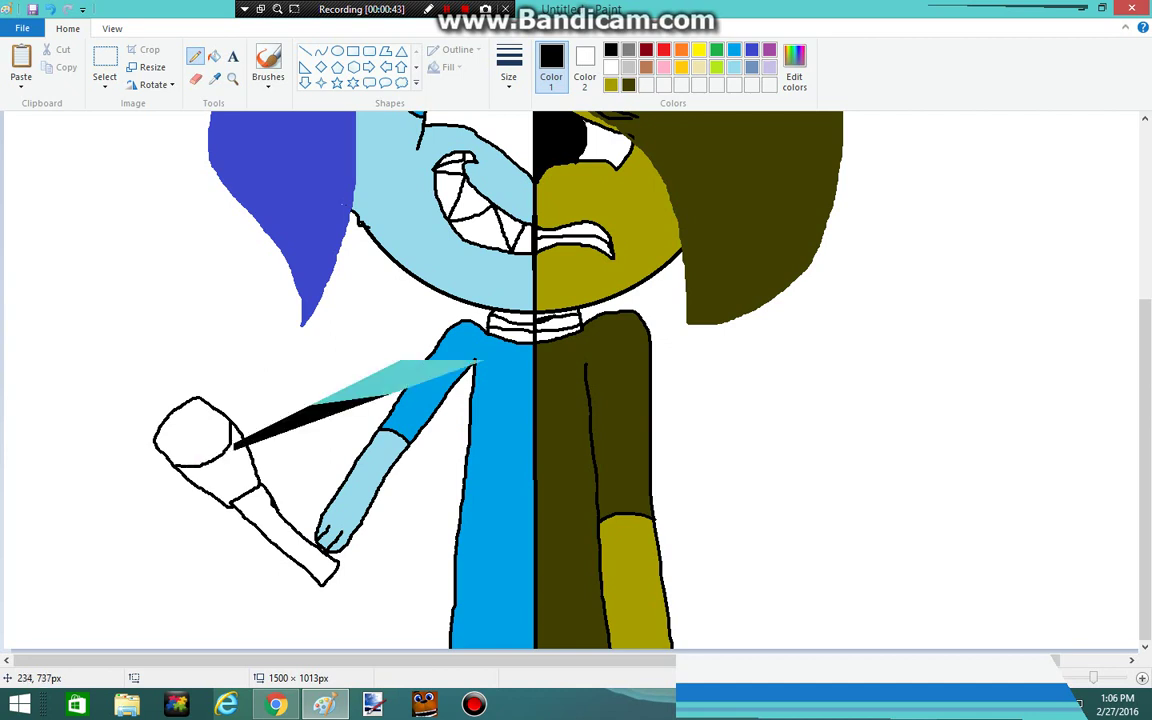
drag(198, 413, 205, 423)
Fill the weapon's round end with light gray, its handle with dark gray and its middle section with red
click(214, 57)
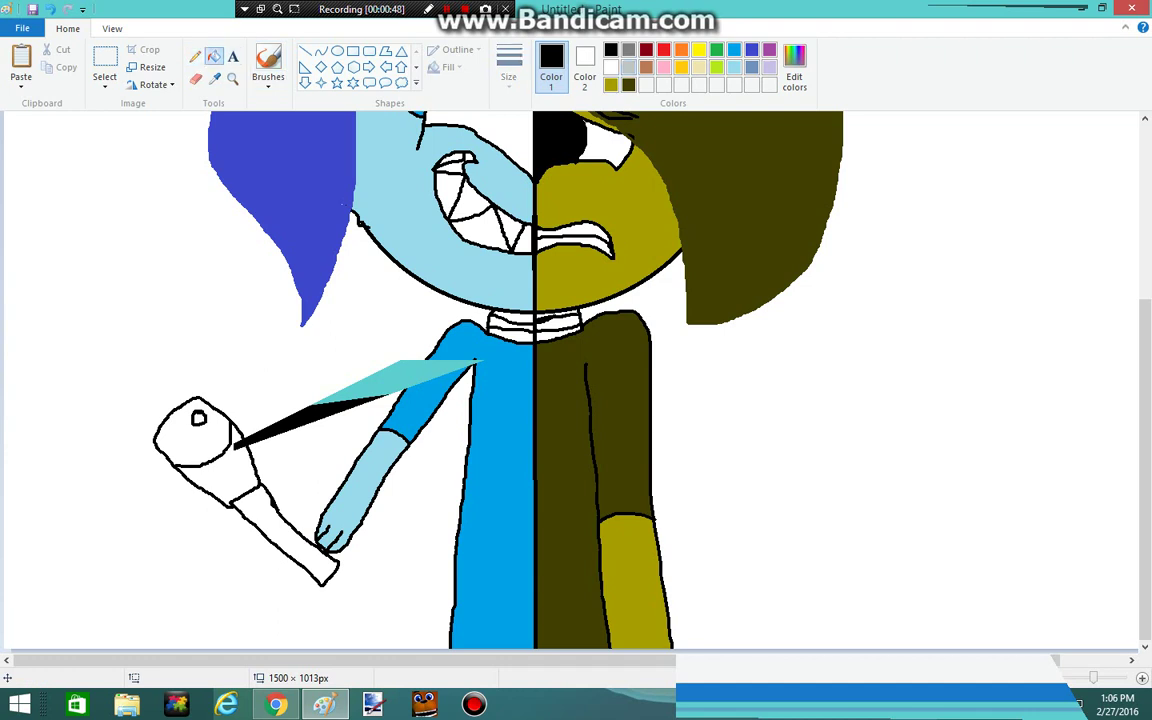
click(628, 67)
click(217, 474)
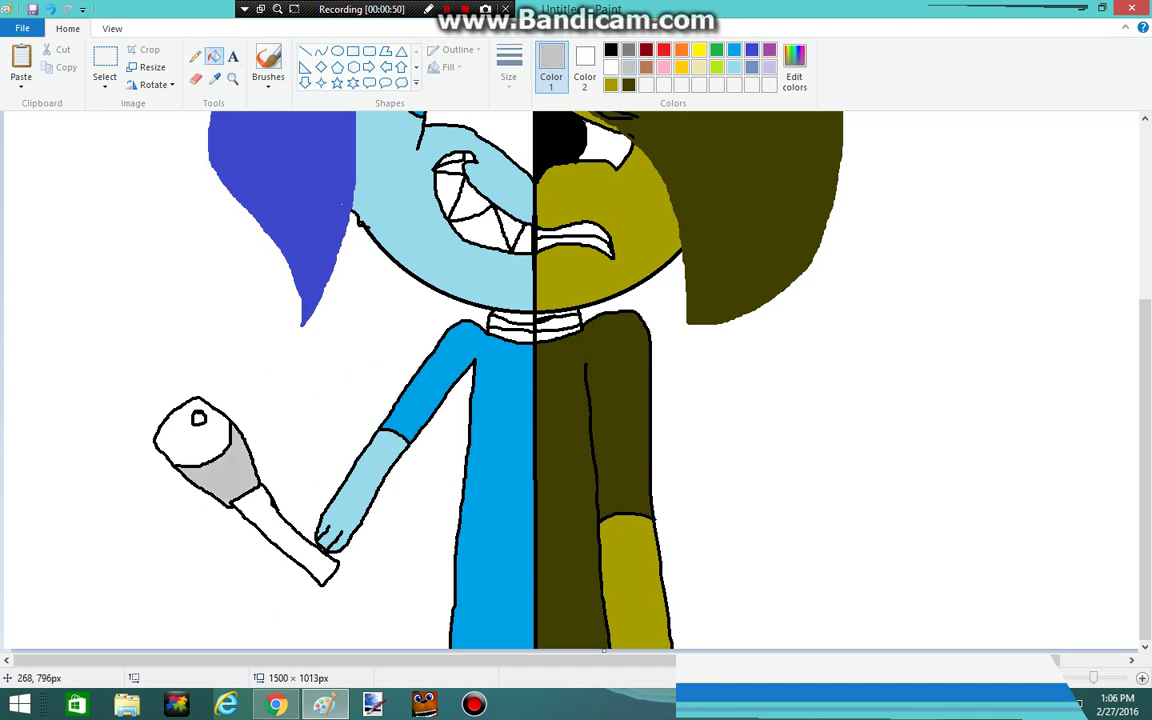
click(204, 440)
click(628, 49)
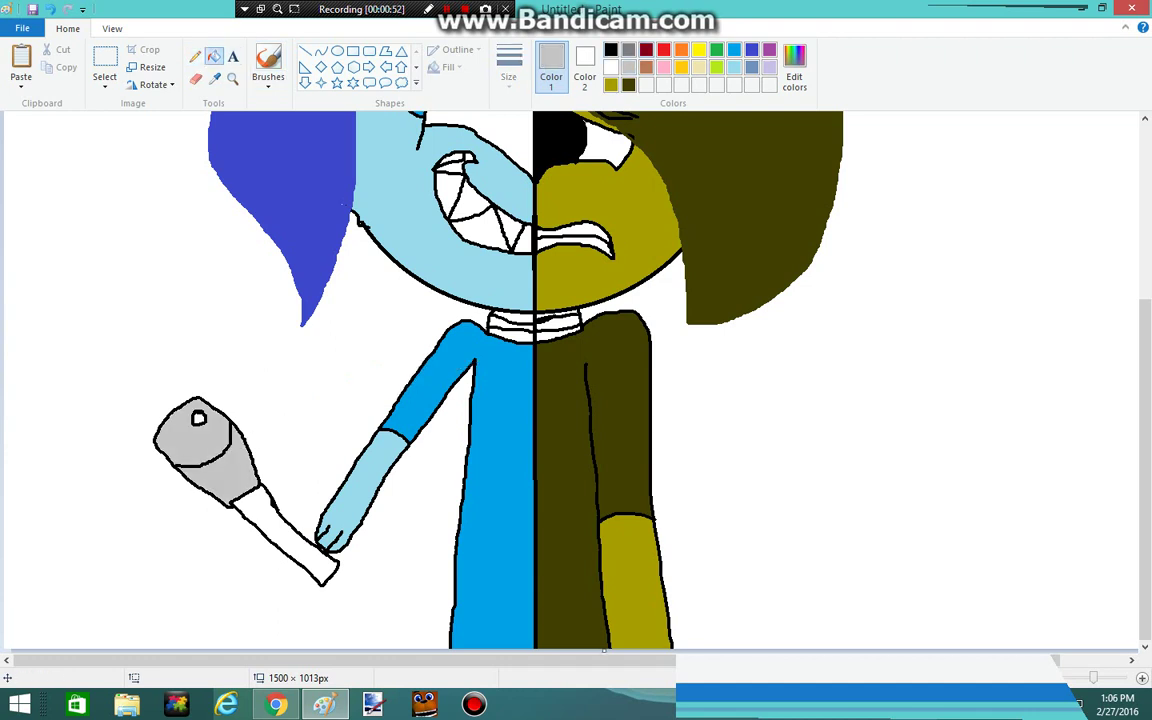
click(285, 535)
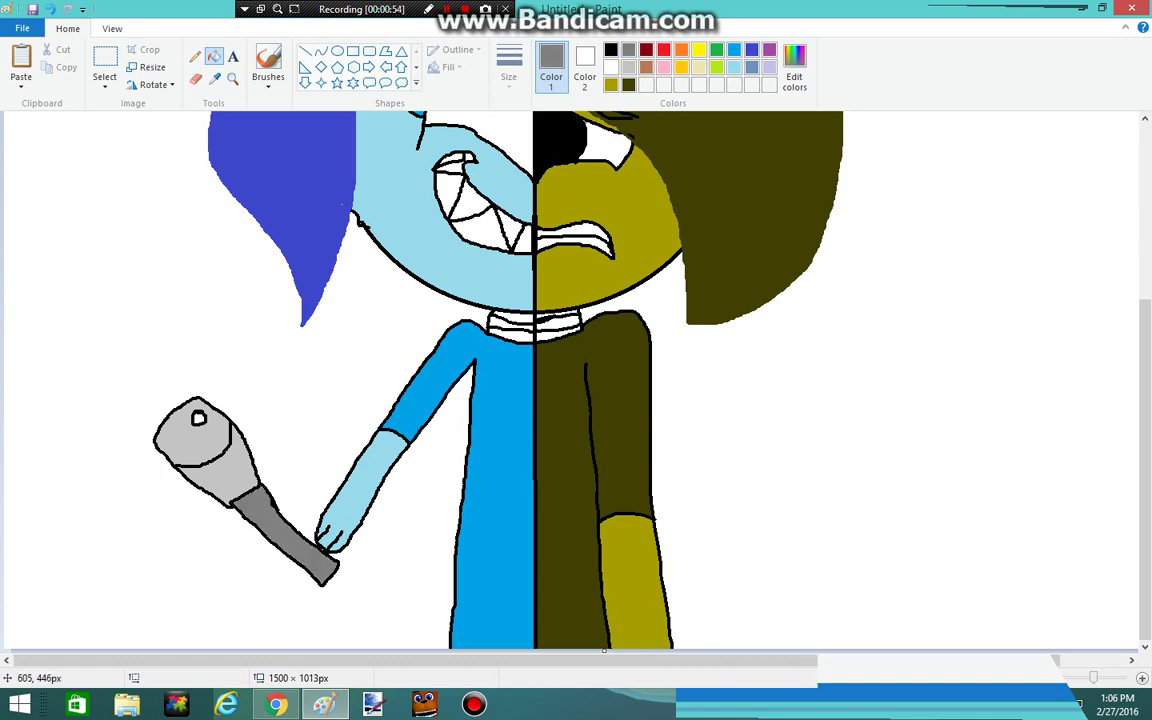
click(663, 49)
click(212, 465)
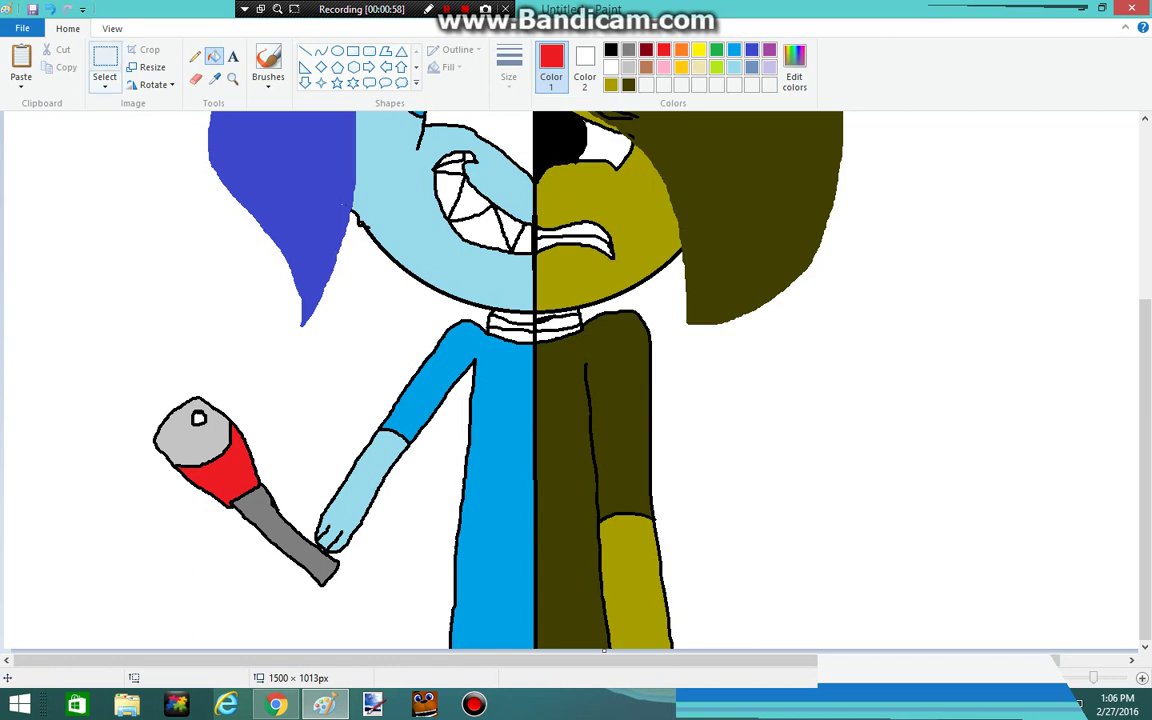
Undo all the fills and outline strokes of the weapon, leaving the finger lines on the hand
click(46, 8)
click(46, 8)
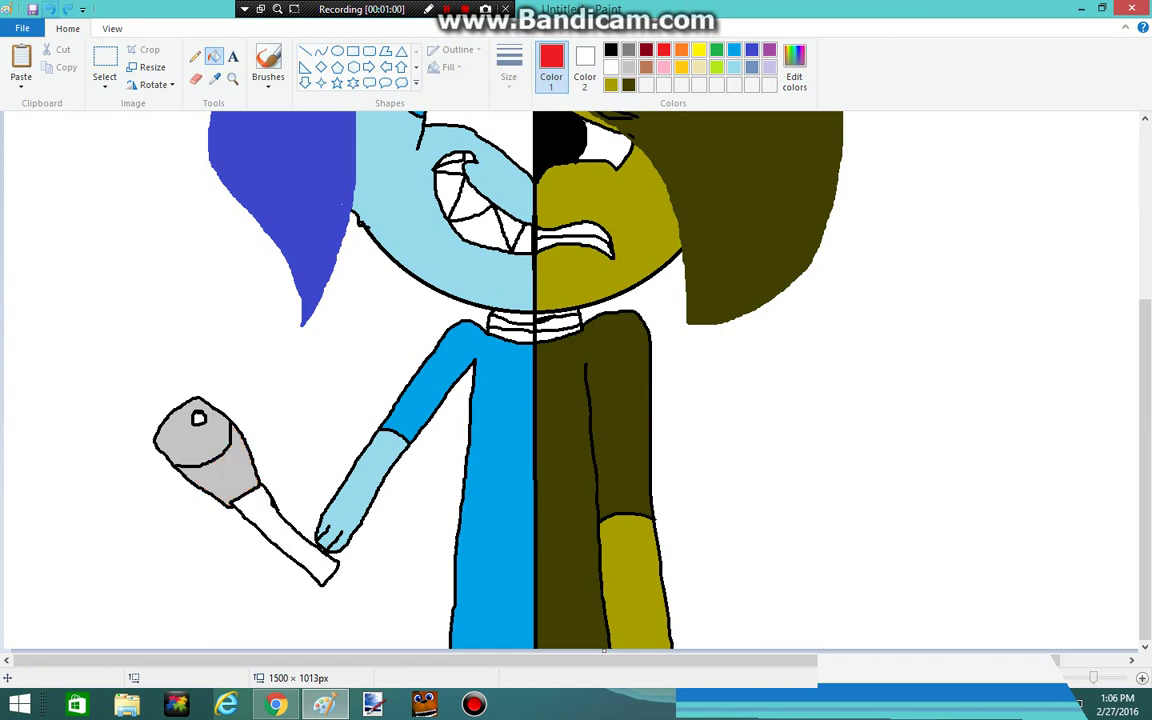
click(46, 8)
click(46, 8)
click(46, 8)
click(46, 8)
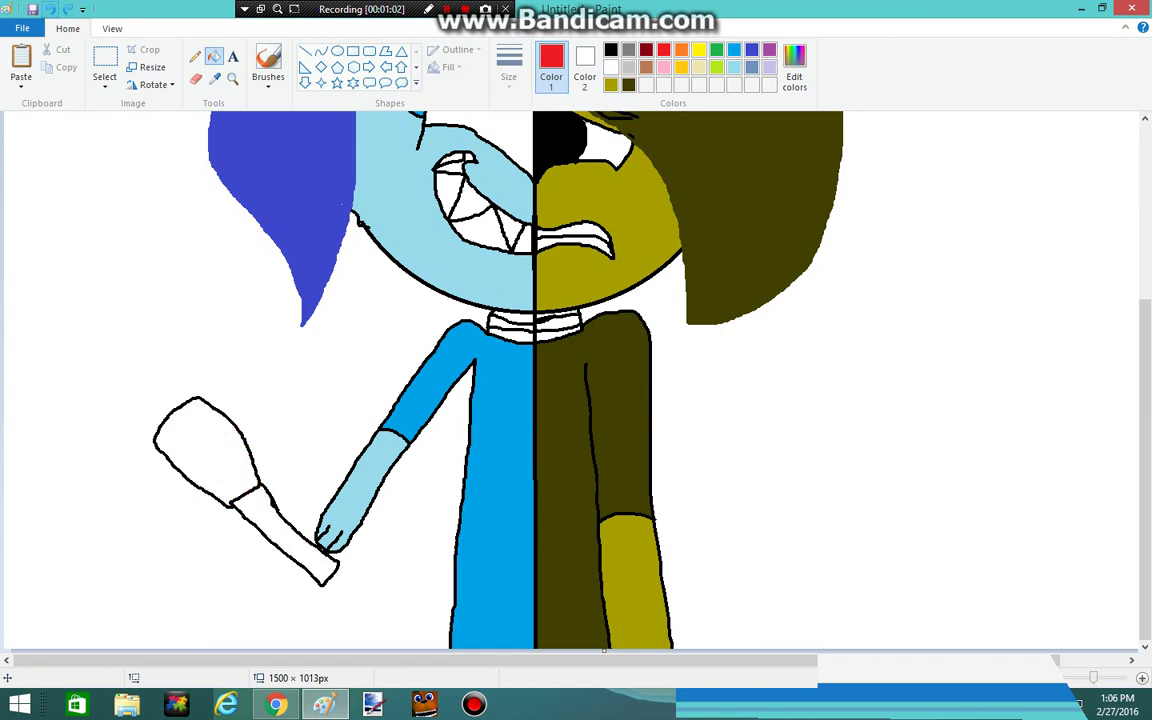
click(46, 8)
click(46, 8)
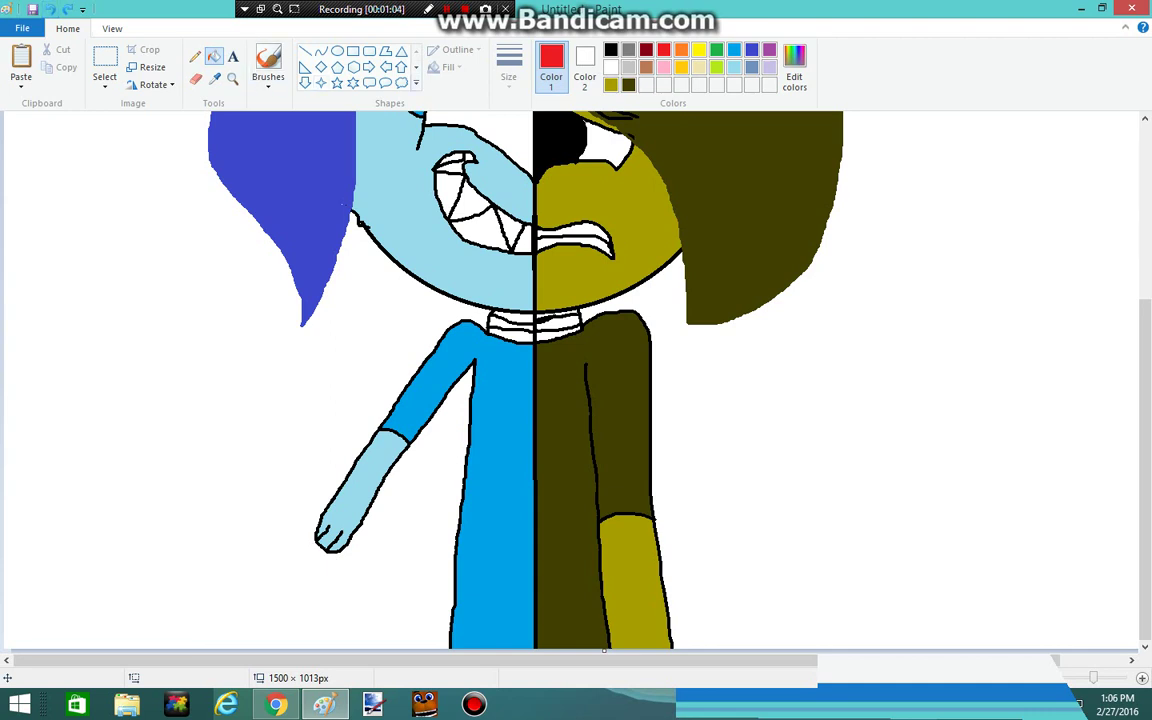
Draw a slanted black knife handle held by the light-blue hand with the Pencil tool
click(195, 56)
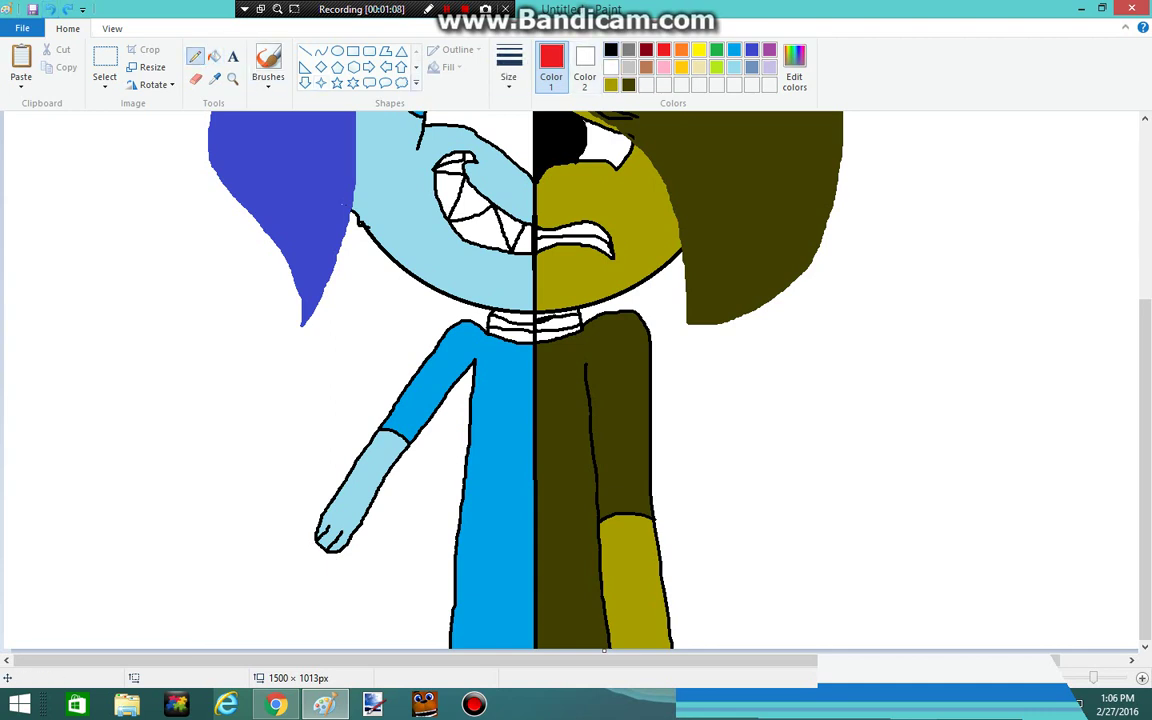
click(611, 49)
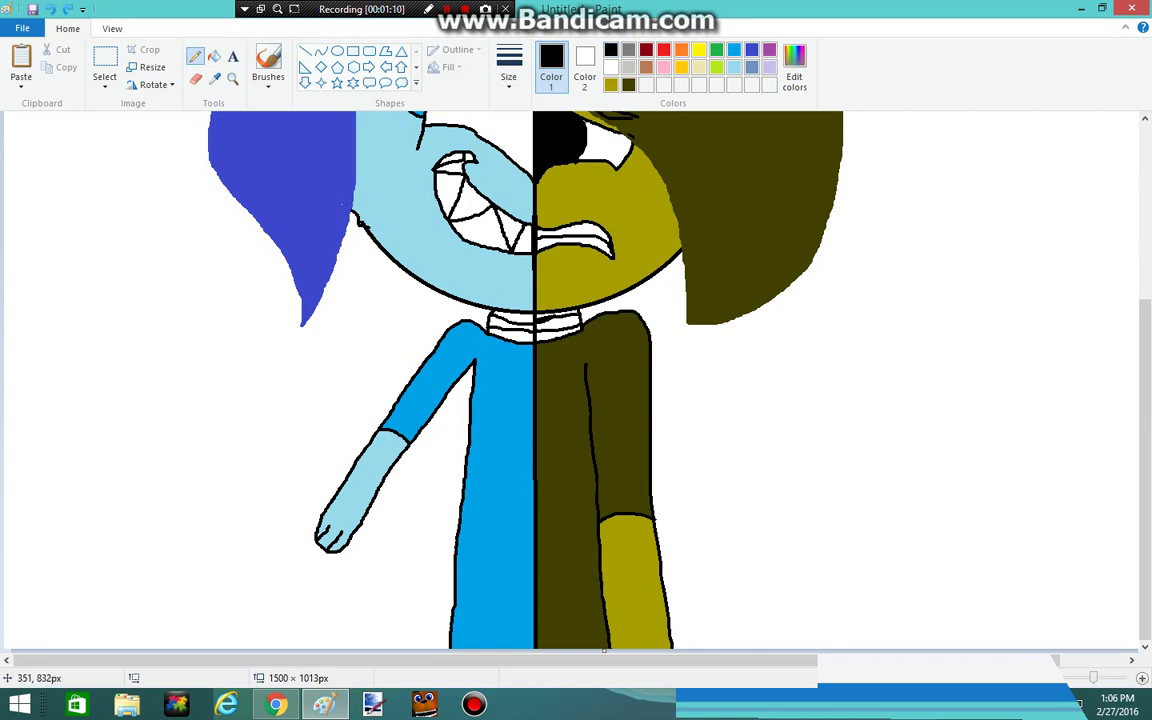
mouse_move(284, 503)
mouse_down()
mouse_move(349, 569)
mouse_move(312, 584)
mouse_move(263, 515)
mouse_move(285, 502)
mouse_up()
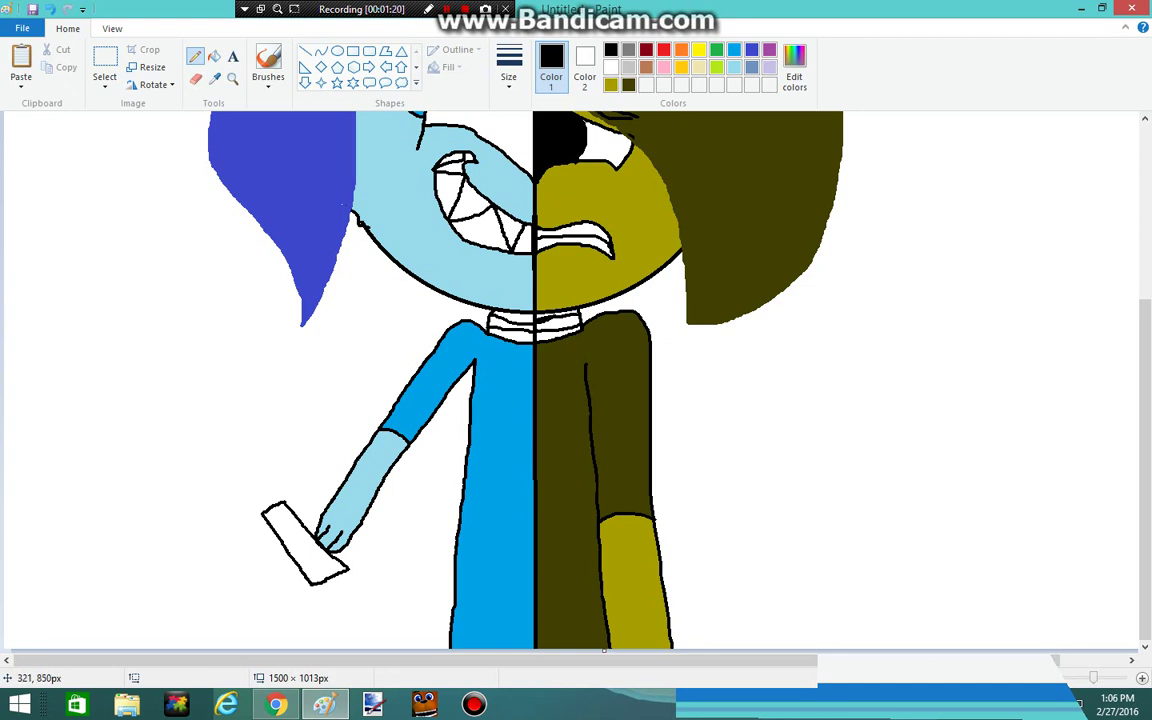
mouse_move(265, 517)
mouse_down()
mouse_move(210, 461)
mouse_move(166, 459)
mouse_move(190, 447)
mouse_move(229, 461)
mouse_move(284, 502)
mouse_up()
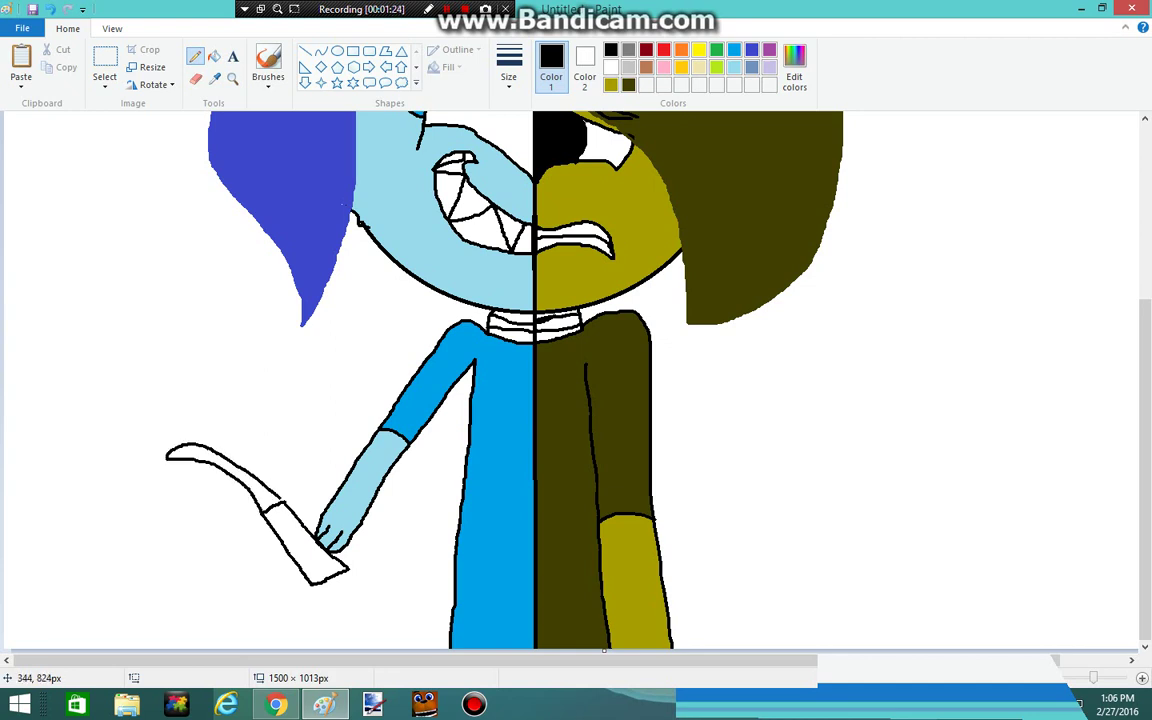
click(50, 9)
click(50, 9)
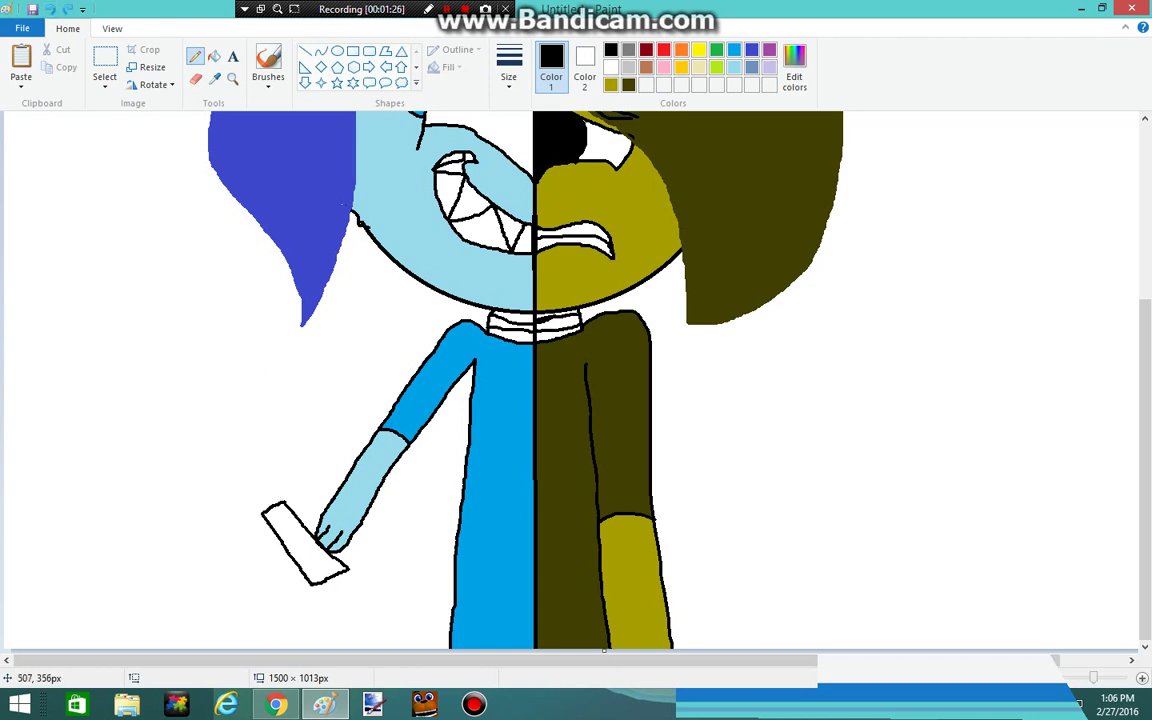
Draw the blade's outer edge with the Curve tool, bulging outward from the handle's upper end, about 96 × 123 px
click(321, 51)
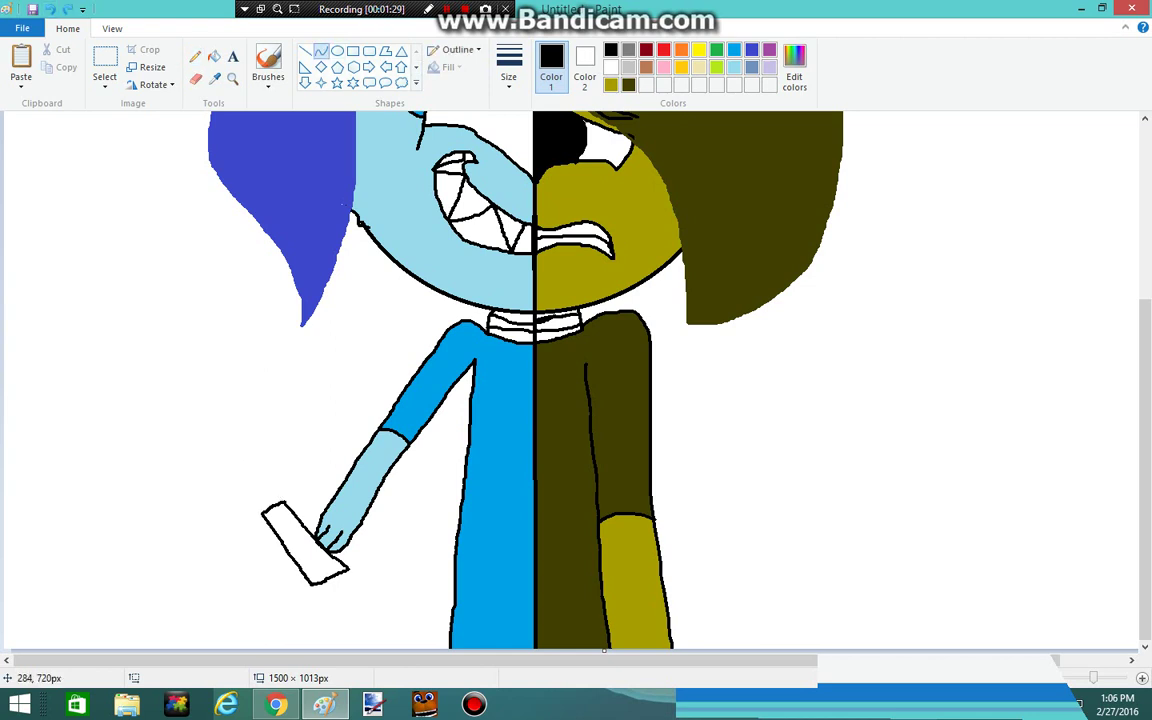
drag(230, 414, 289, 507)
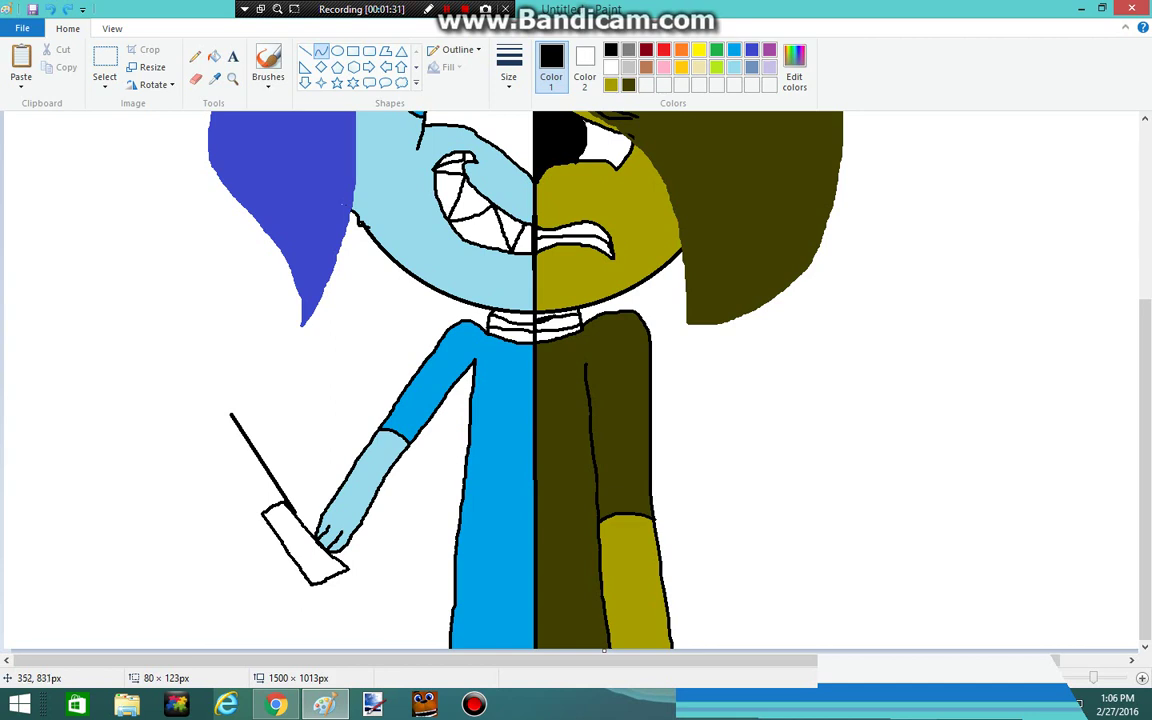
click(269, 432)
click(305, 489)
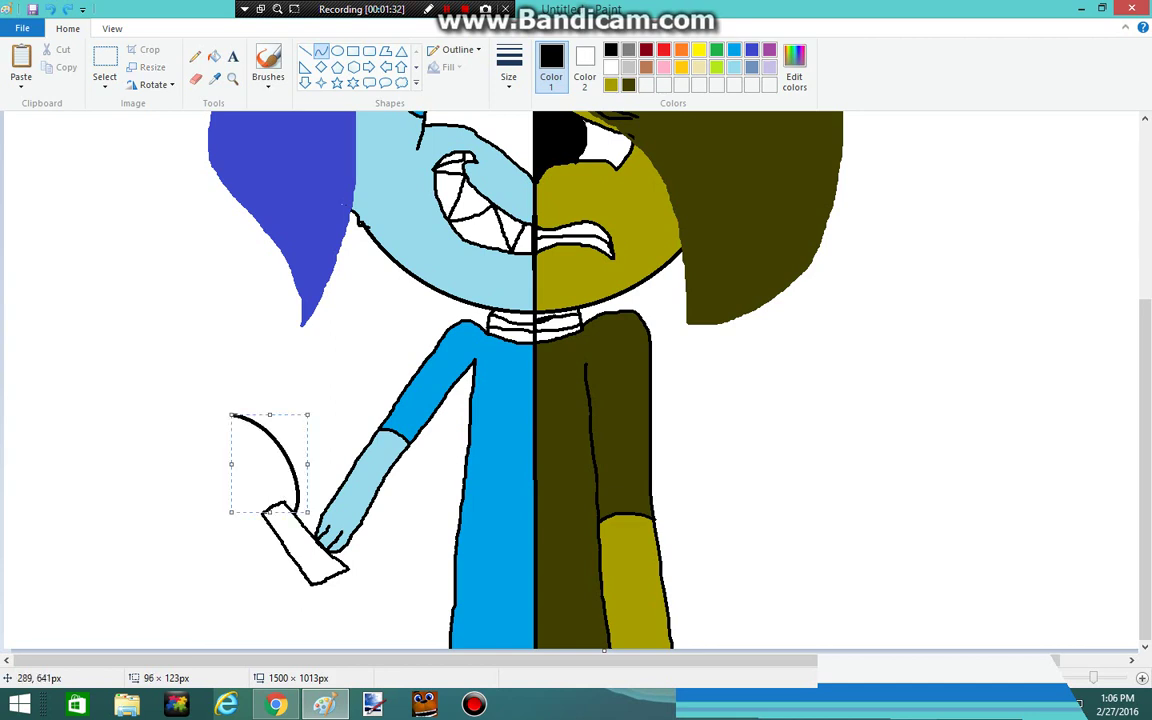
click(243, 352)
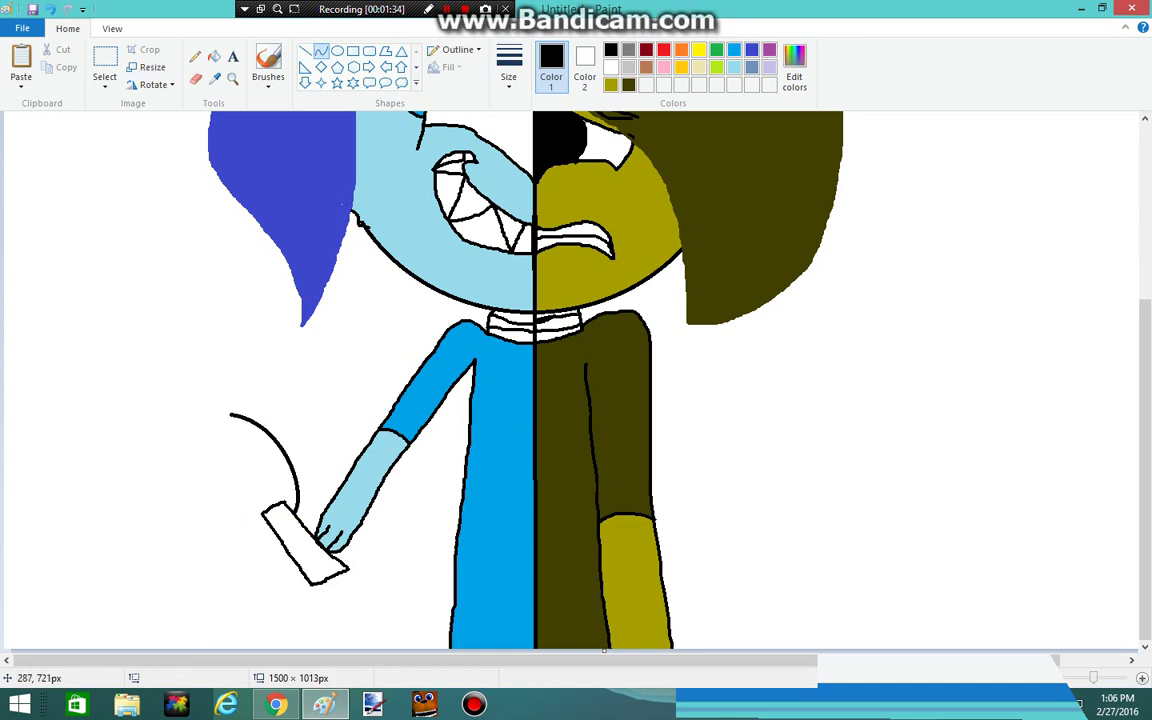
Complete the hooked blade outline with a curve down to a sharp tip and an inner curve back to the handle
drag(230, 417, 173, 478)
drag(214, 398, 157, 423)
click(167, 342)
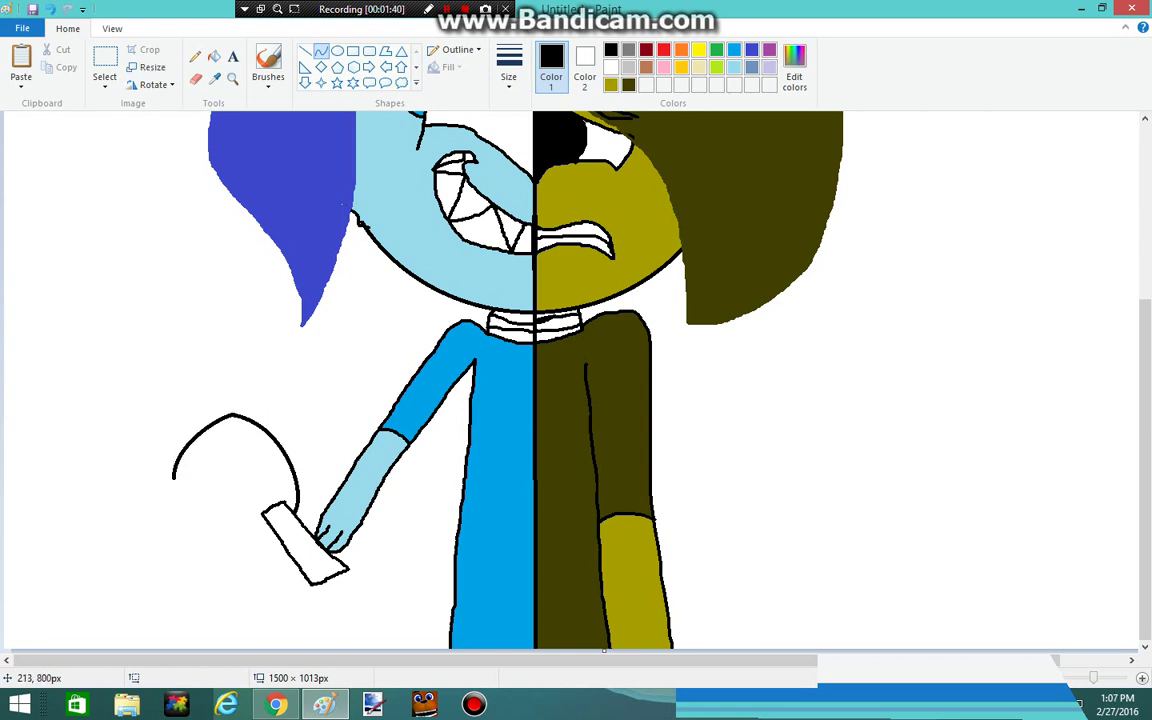
drag(173, 478, 271, 470)
click(245, 285)
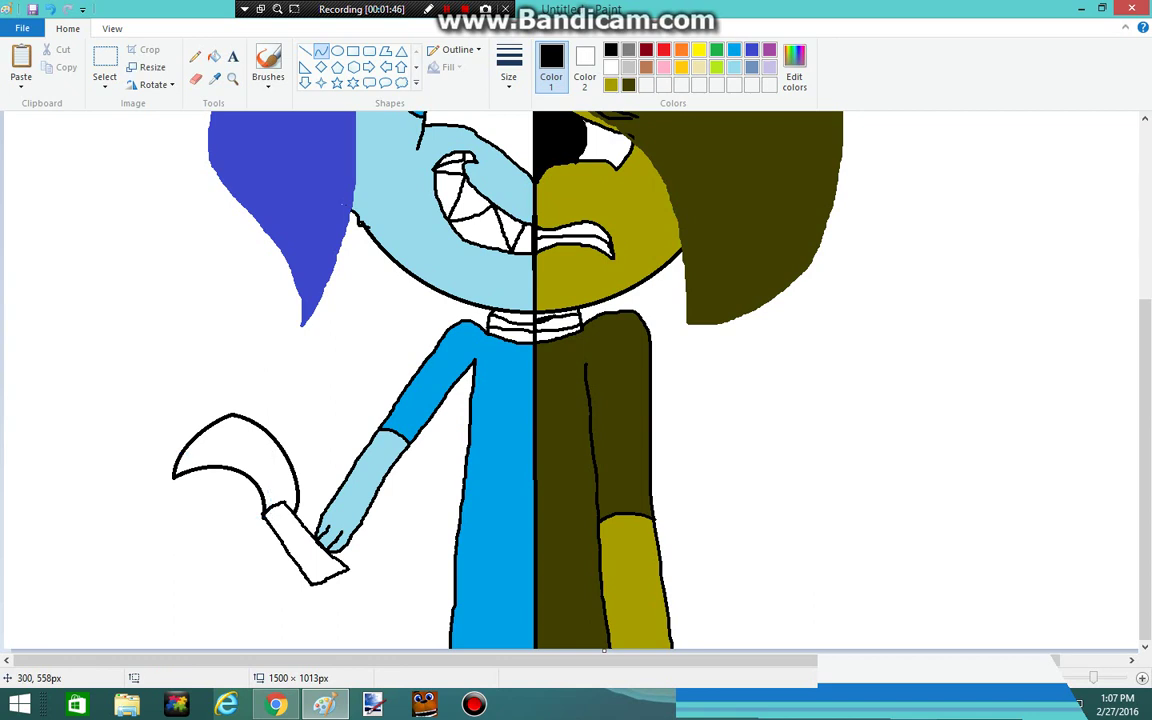
Fill the blade with light gray and the handle with dark gray
scroll(391, 598, up, 2)
scroll(393, 598, down, 2)
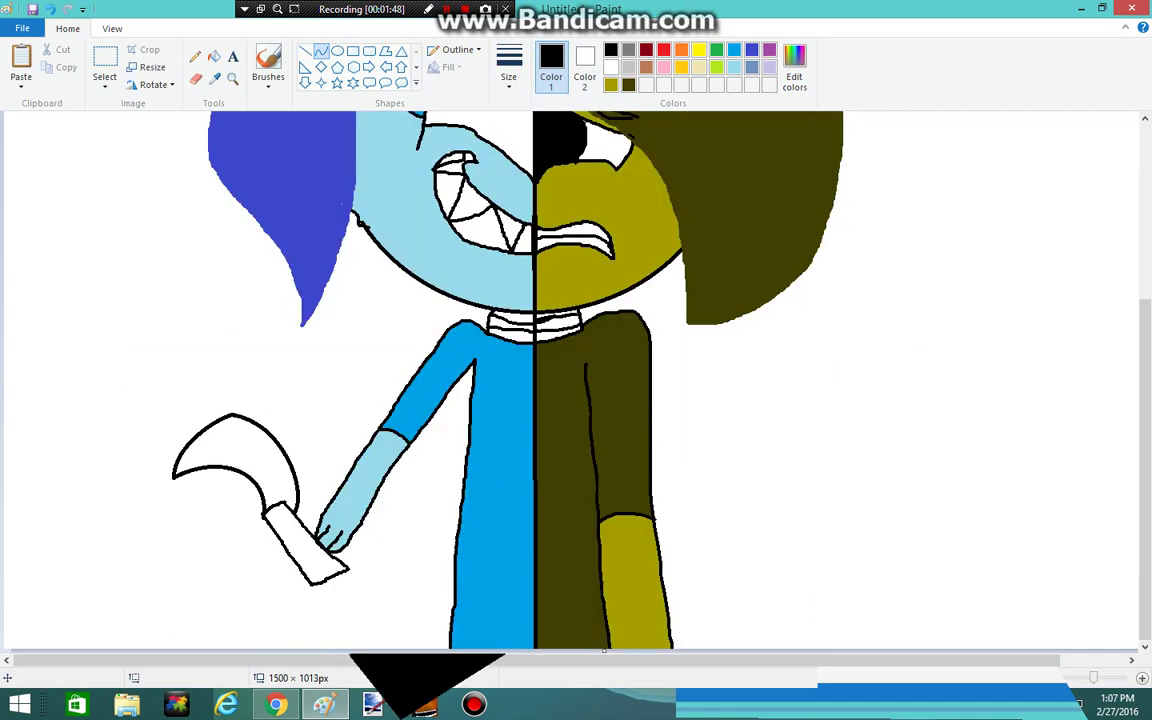
click(214, 56)
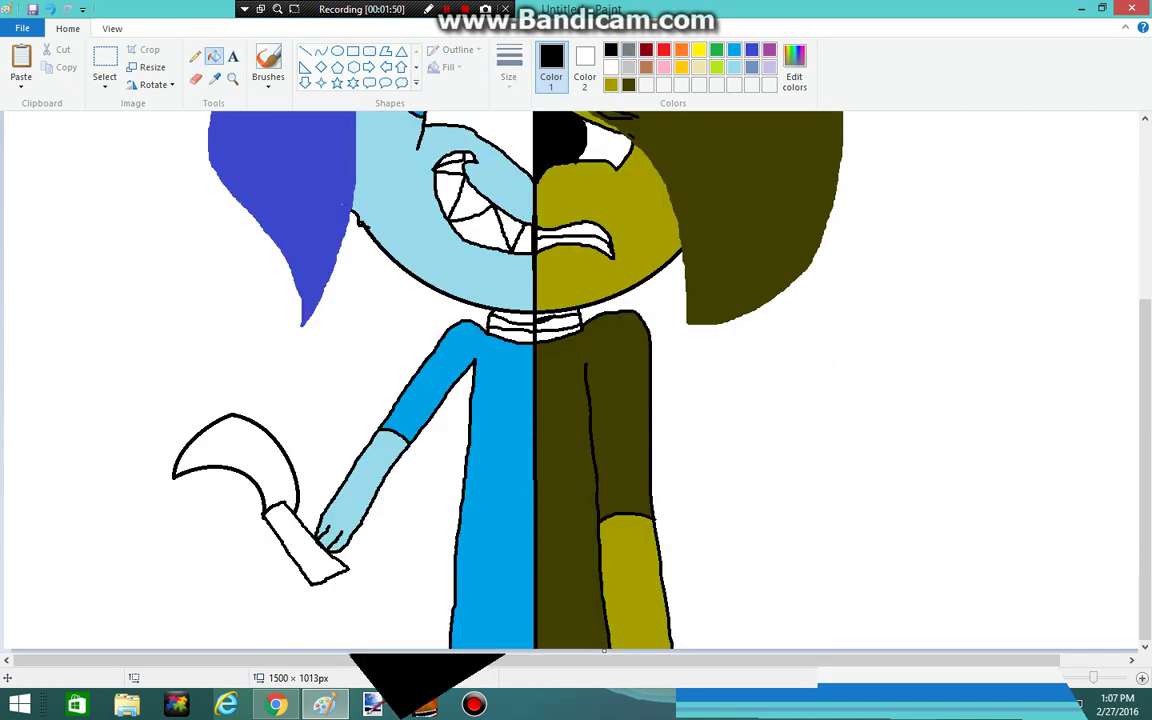
click(629, 67)
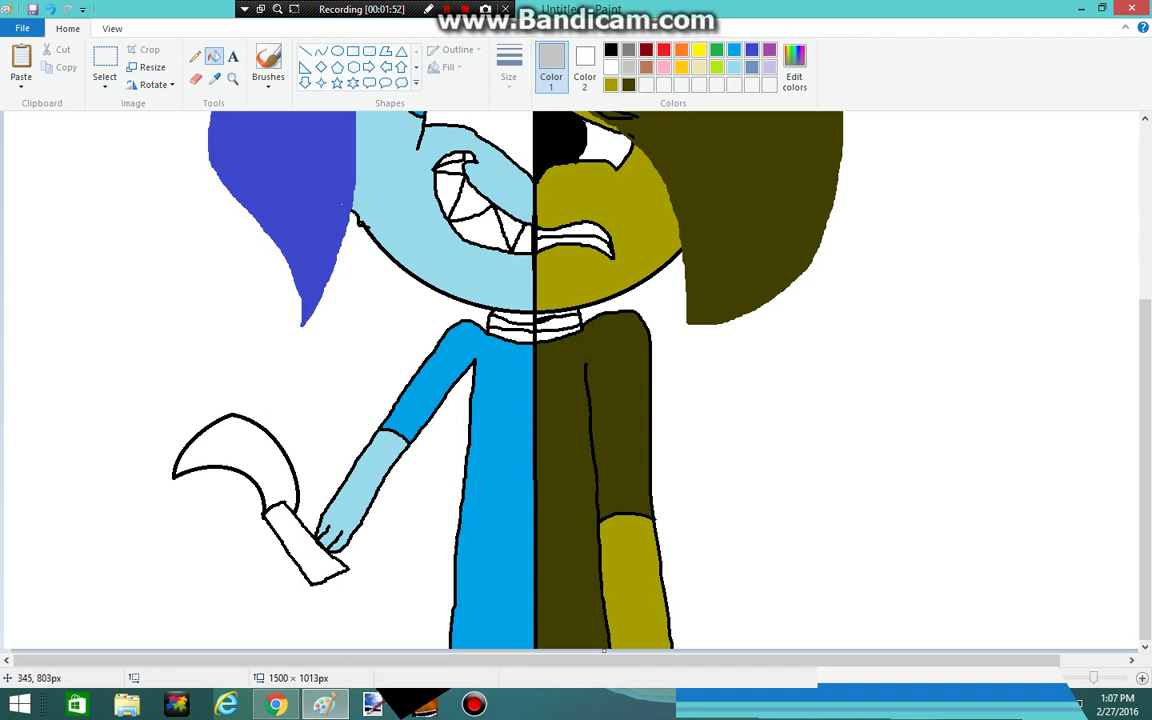
click(240, 455)
click(629, 50)
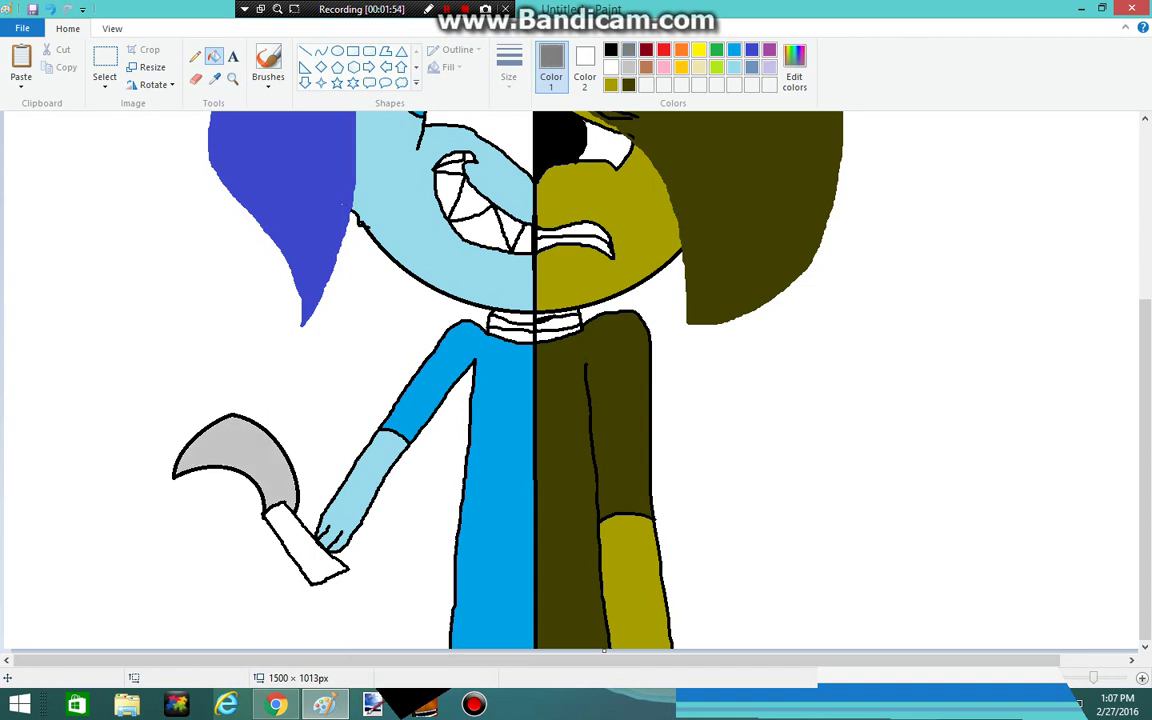
click(295, 535)
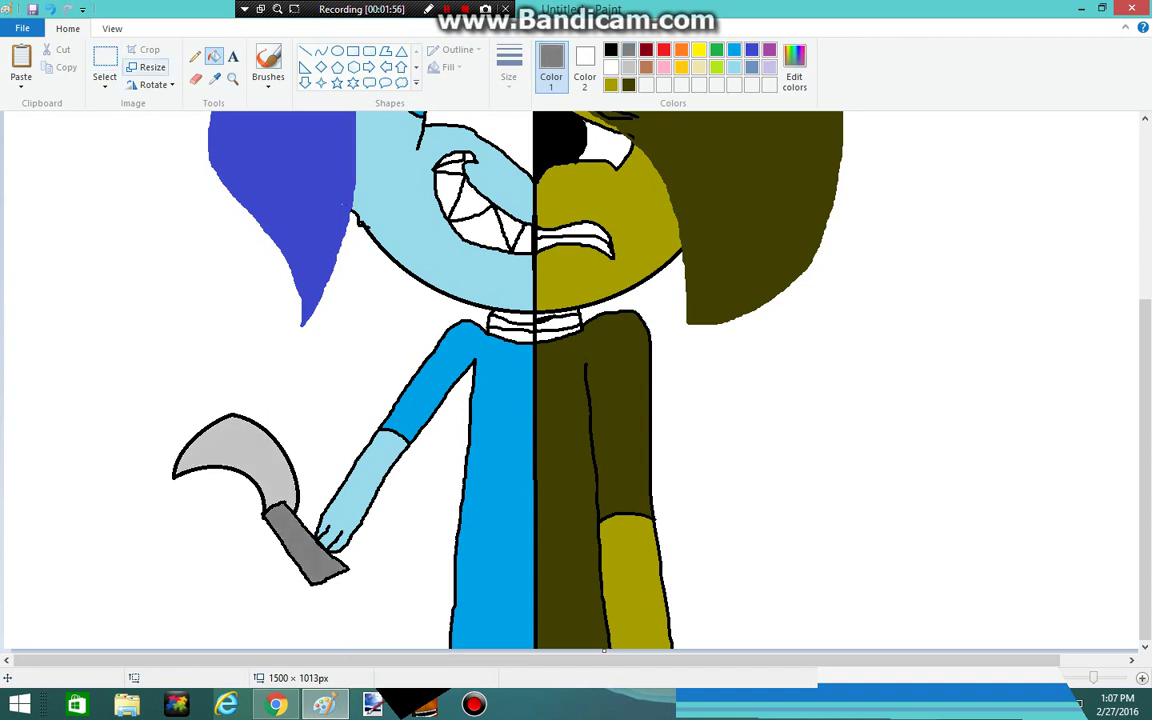
Scribble red blood over the blade's tip and inner edge with the Pencil tool, adding long drips running down below it
click(195, 56)
click(663, 49)
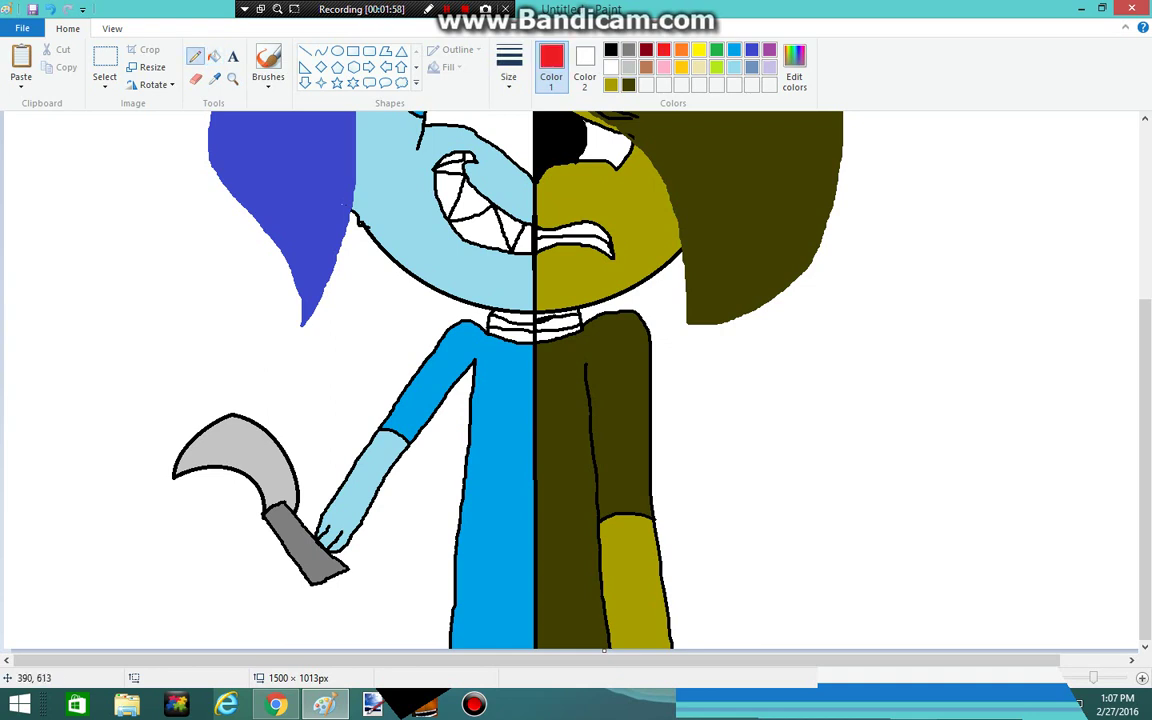
mouse_move(176, 470)
mouse_down()
mouse_move(210, 438)
mouse_move(160, 466)
mouse_move(205, 448)
mouse_move(189, 451)
mouse_move(174, 483)
mouse_move(211, 437)
mouse_move(175, 481)
mouse_move(203, 448)
mouse_move(169, 452)
mouse_move(212, 444)
mouse_move(174, 440)
mouse_move(204, 456)
mouse_up()
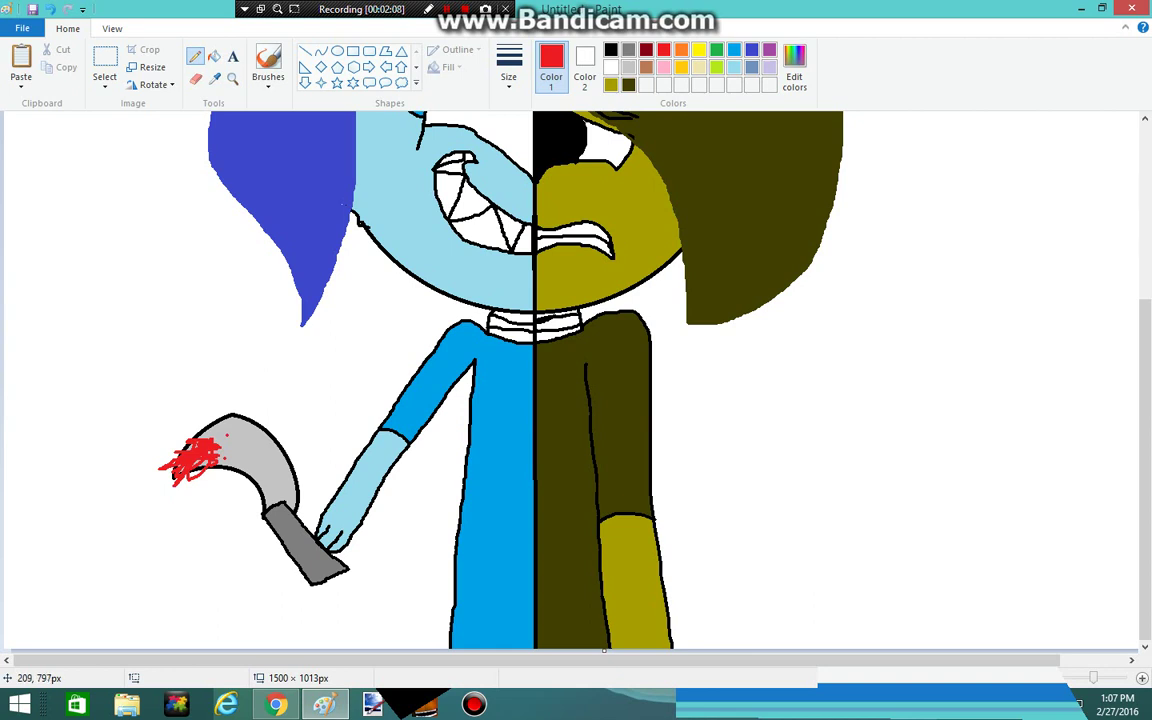
mouse_move(190, 470)
mouse_down()
mouse_move(249, 481)
mouse_move(263, 515)
mouse_move(258, 573)
mouse_move(242, 468)
mouse_move(231, 549)
mouse_move(230, 478)
mouse_move(198, 470)
mouse_move(182, 440)
mouse_move(213, 467)
mouse_move(236, 532)
mouse_move(236, 480)
mouse_move(193, 474)
mouse_move(249, 575)
mouse_move(236, 477)
mouse_move(183, 484)
mouse_move(228, 500)
mouse_move(186, 430)
mouse_move(208, 494)
mouse_up()
mouse_move(210, 440)
mouse_down()
mouse_move(200, 536)
mouse_move(213, 490)
mouse_move(222, 596)
mouse_up()
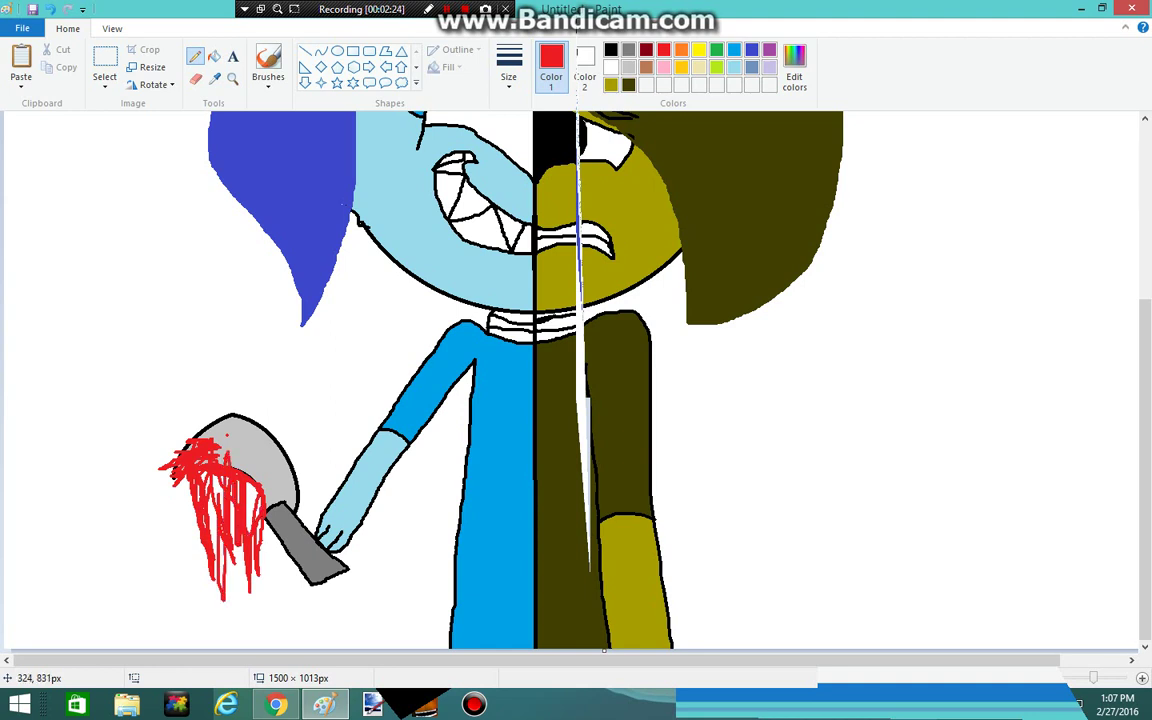
mouse_move(187, 424)
mouse_down()
mouse_move(177, 451)
mouse_move(198, 534)
mouse_up()
drag(249, 492, 248, 604)
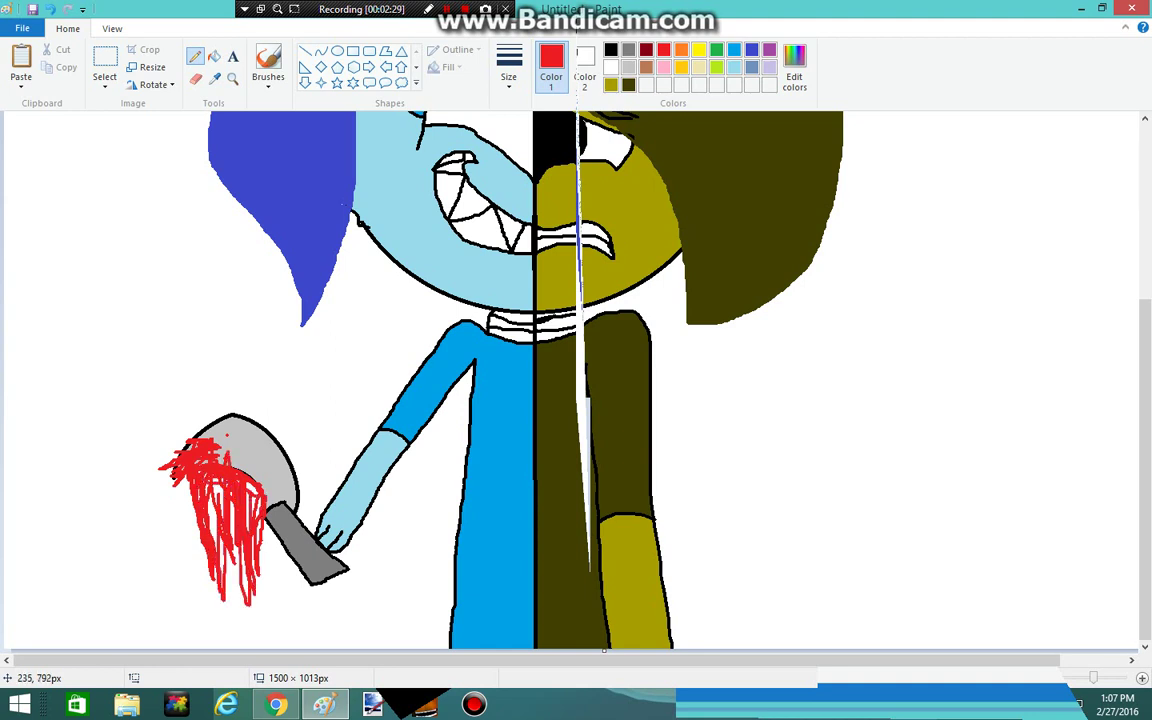
Add more long red blood drips below the blade's tip and inner edge with the Pencil tool
mouse_move(185, 475)
mouse_down()
mouse_move(190, 571)
mouse_move(176, 472)
mouse_move(235, 507)
mouse_move(228, 621)
mouse_up()
drag(205, 538, 203, 561)
drag(200, 486, 201, 517)
drag(166, 430, 184, 546)
mouse_move(243, 484)
mouse_down()
mouse_move(258, 624)
mouse_move(223, 574)
mouse_up()
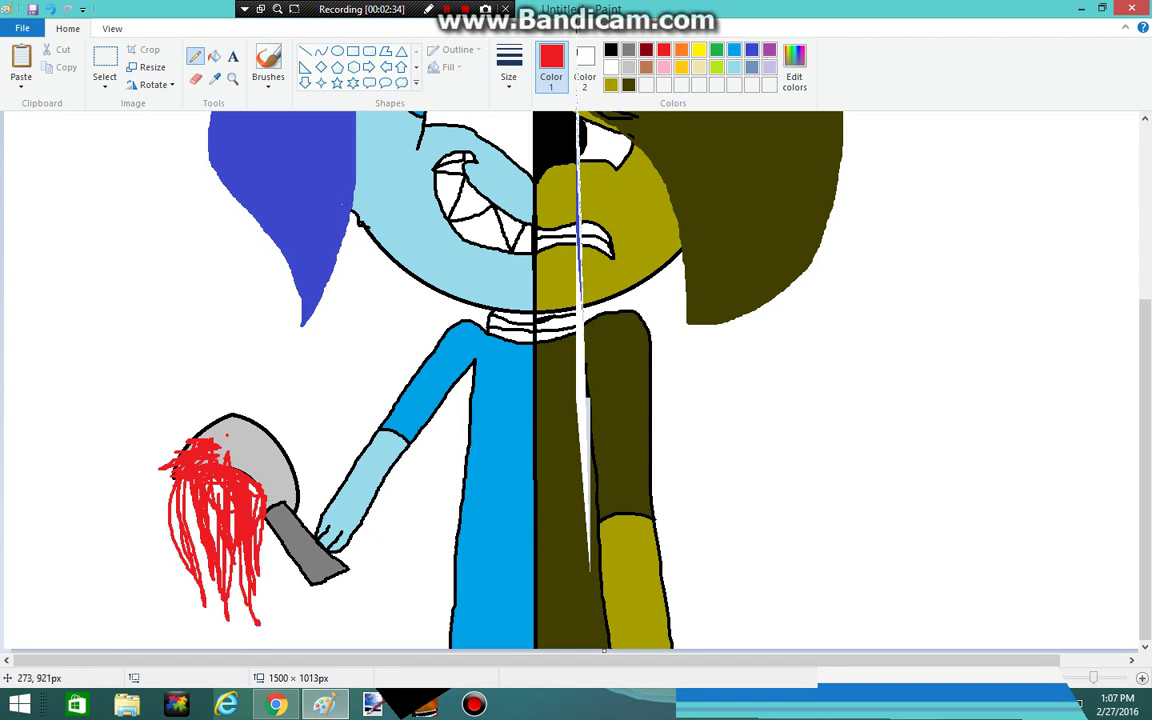
Draw a looping red blood streak across the upper part of the gray blade
scroll(576, 380, up, 3)
scroll(576, 380, down, 3)
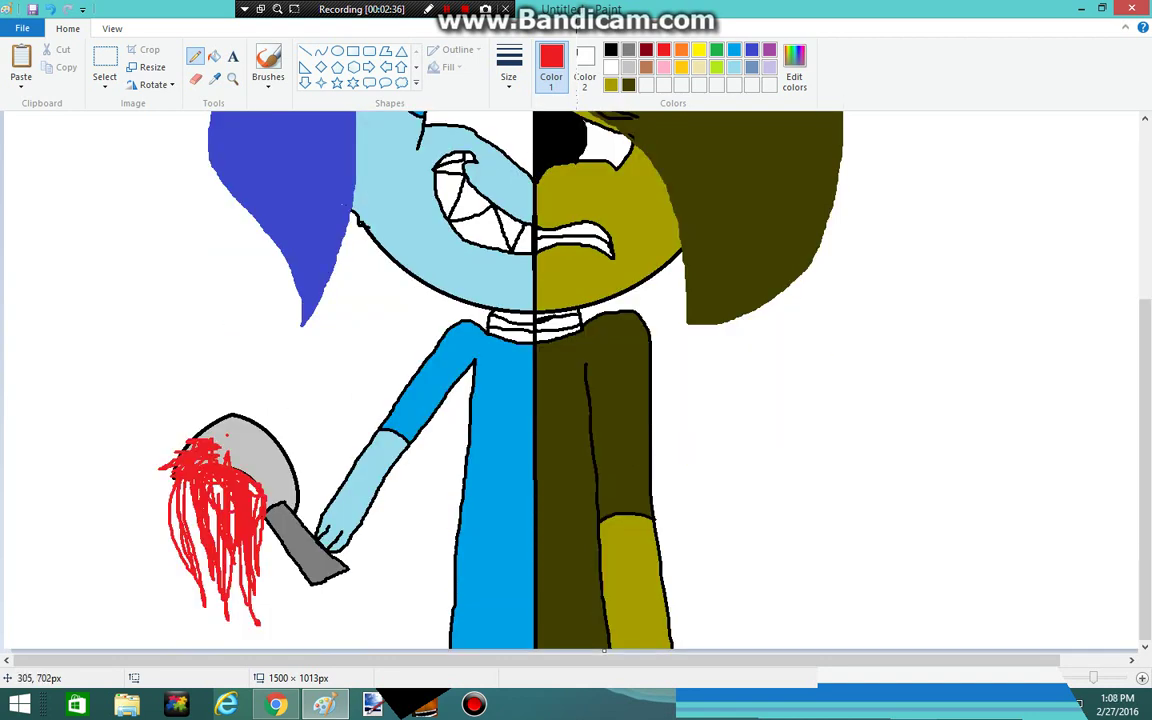
drag(270, 437, 236, 475)
drag(263, 433, 222, 425)
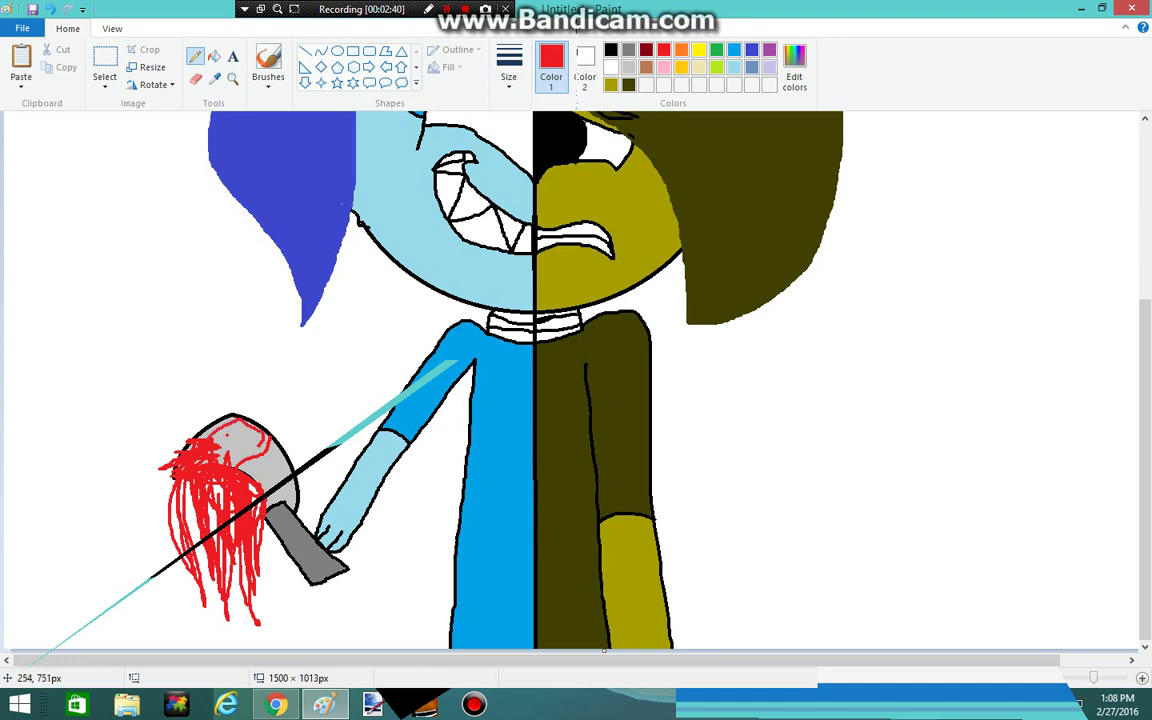
key(ctrl+z)
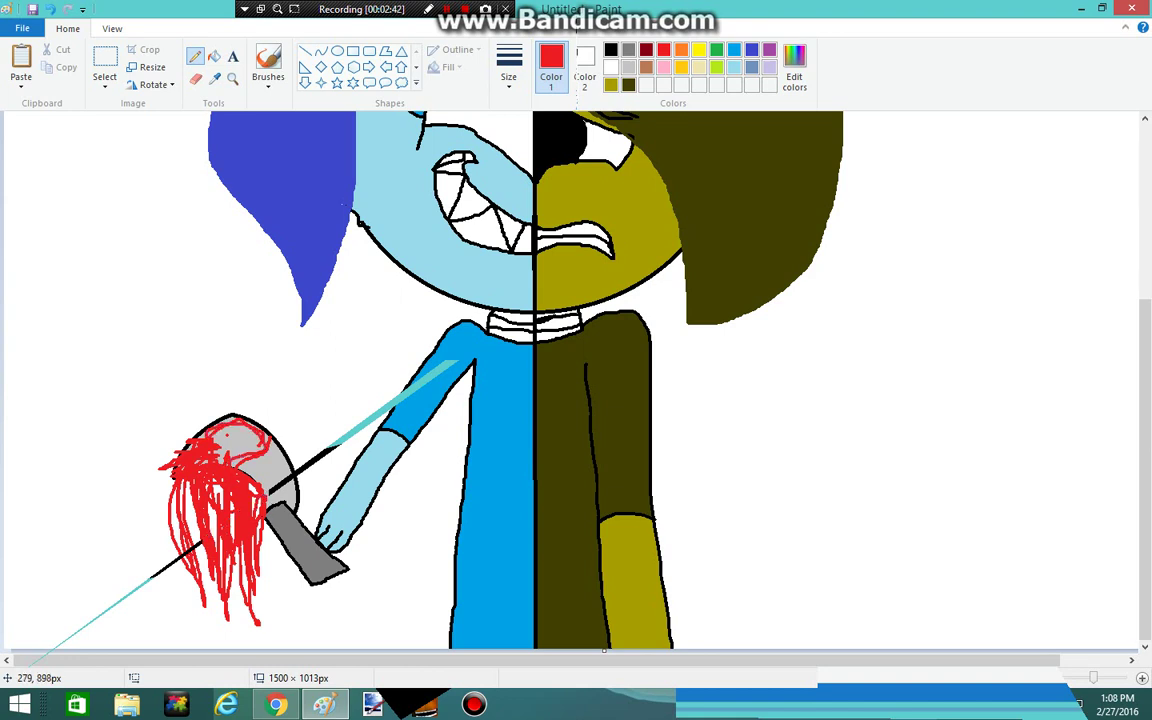
Draw red blood on the blue face: a cheek patch outline with two drips, two small marks around the upper mouth and a chin drip
scroll(436, 485, up, 5)
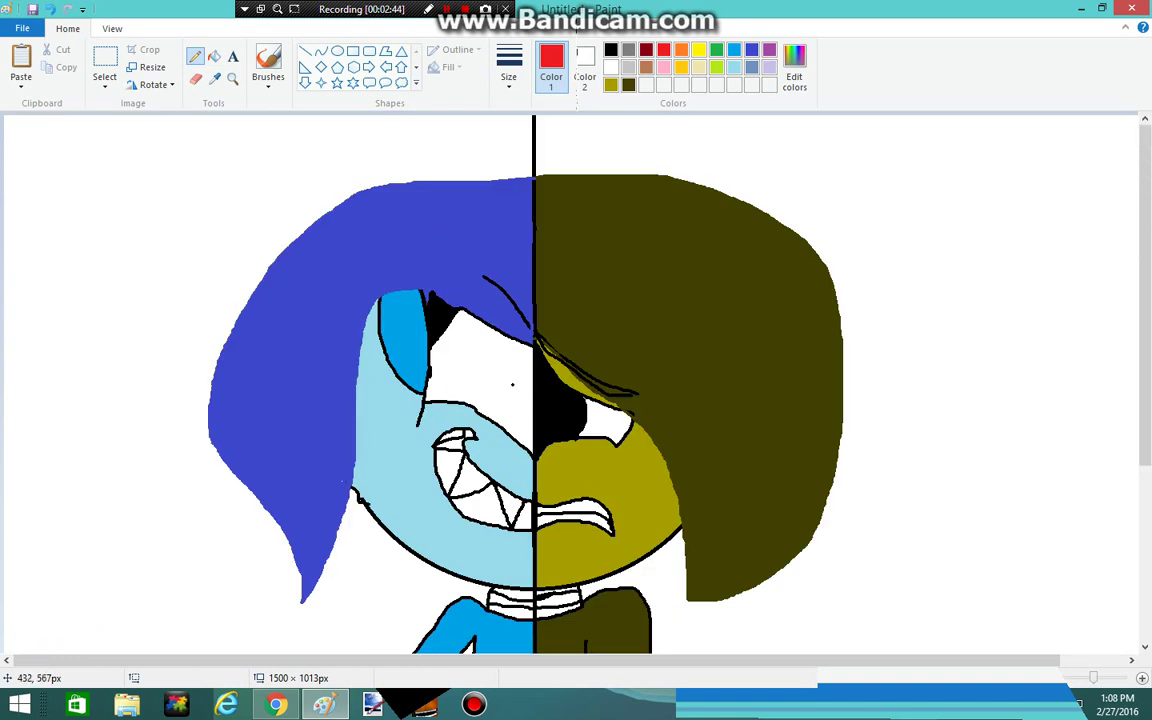
mouse_move(375, 435)
mouse_down()
mouse_move(417, 450)
mouse_move(369, 458)
mouse_move(377, 432)
mouse_move(410, 475)
mouse_move(400, 505)
mouse_move(392, 462)
mouse_move(368, 480)
mouse_move(369, 497)
mouse_move(378, 466)
mouse_up()
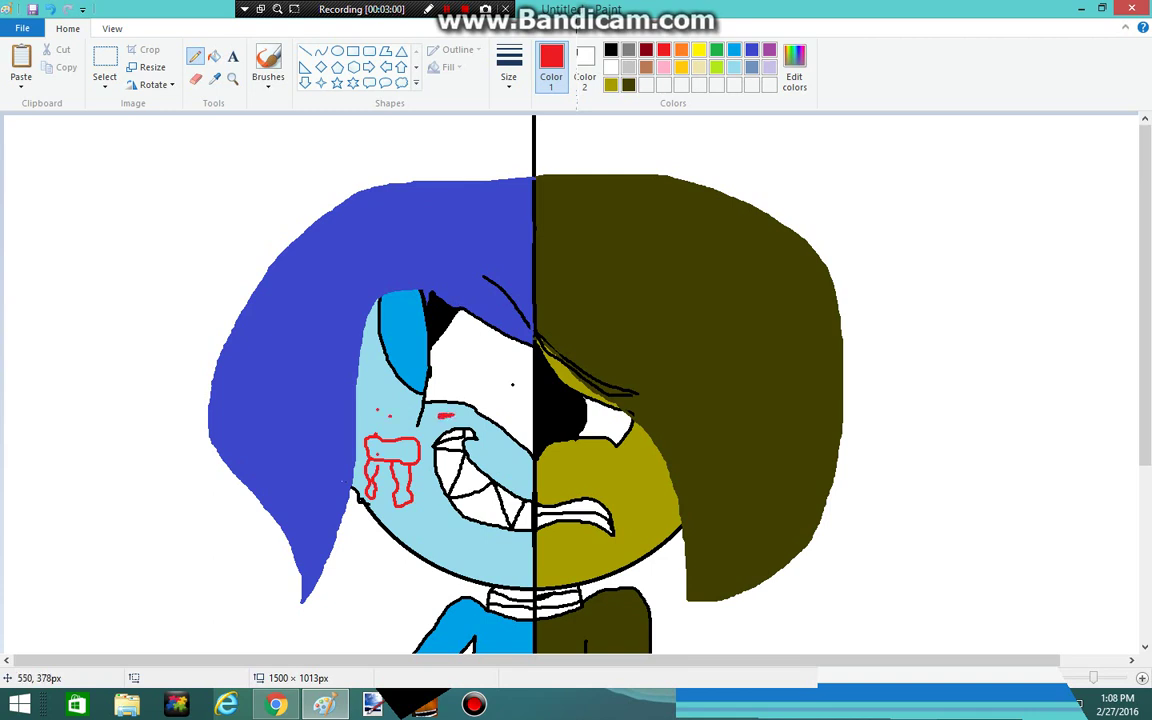
drag(445, 417, 444, 424)
drag(500, 457, 503, 467)
scroll(491, 603, down, 3)
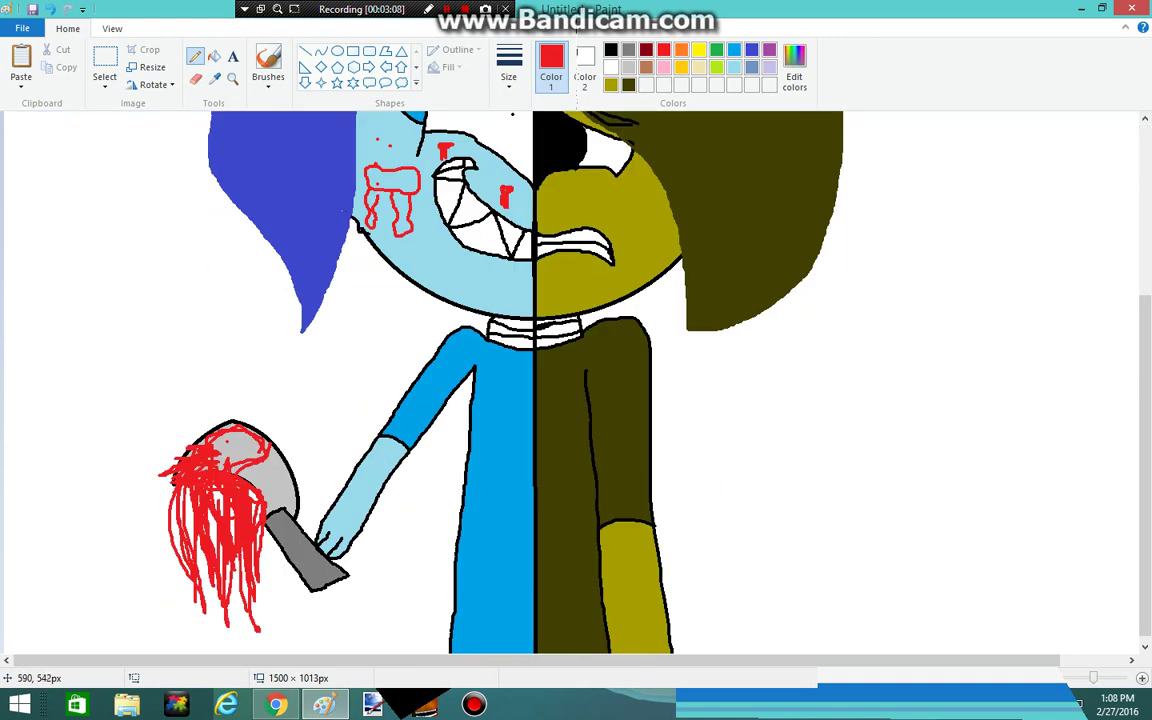
mouse_move(472, 278)
mouse_down()
mouse_move(487, 281)
mouse_move(474, 281)
mouse_move(478, 309)
mouse_up()
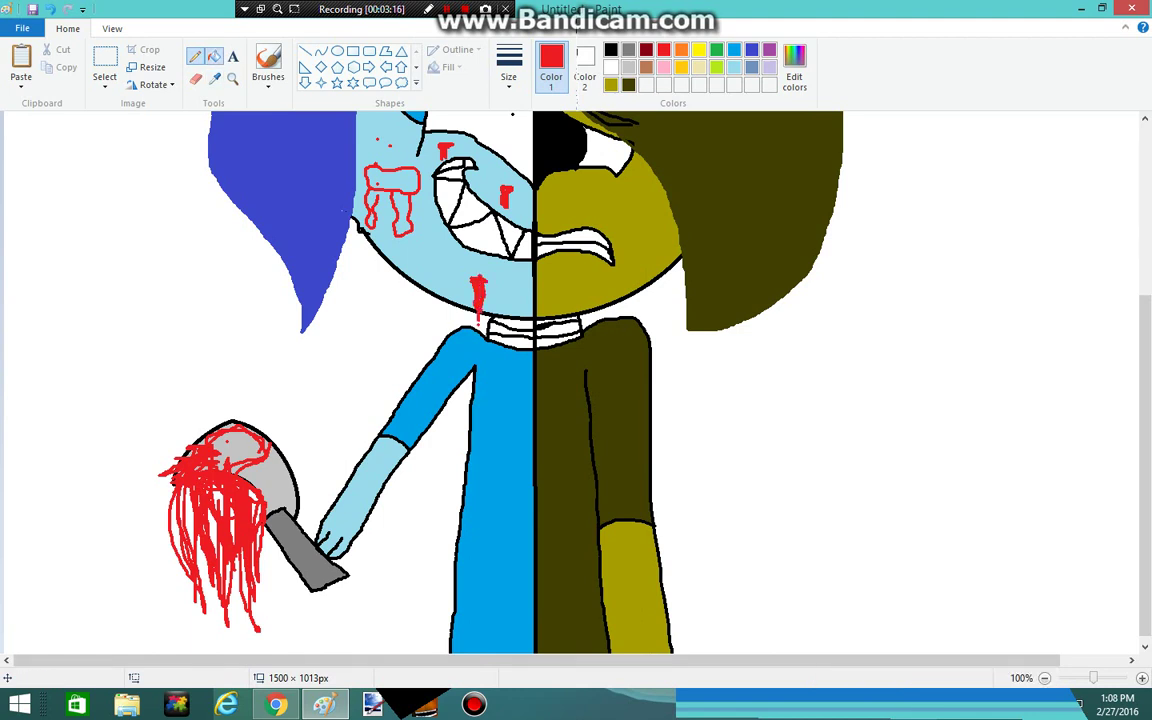
Fill the blue cheek's blood patch and its larger drip with red
click(214, 56)
click(388, 180)
click(403, 220)
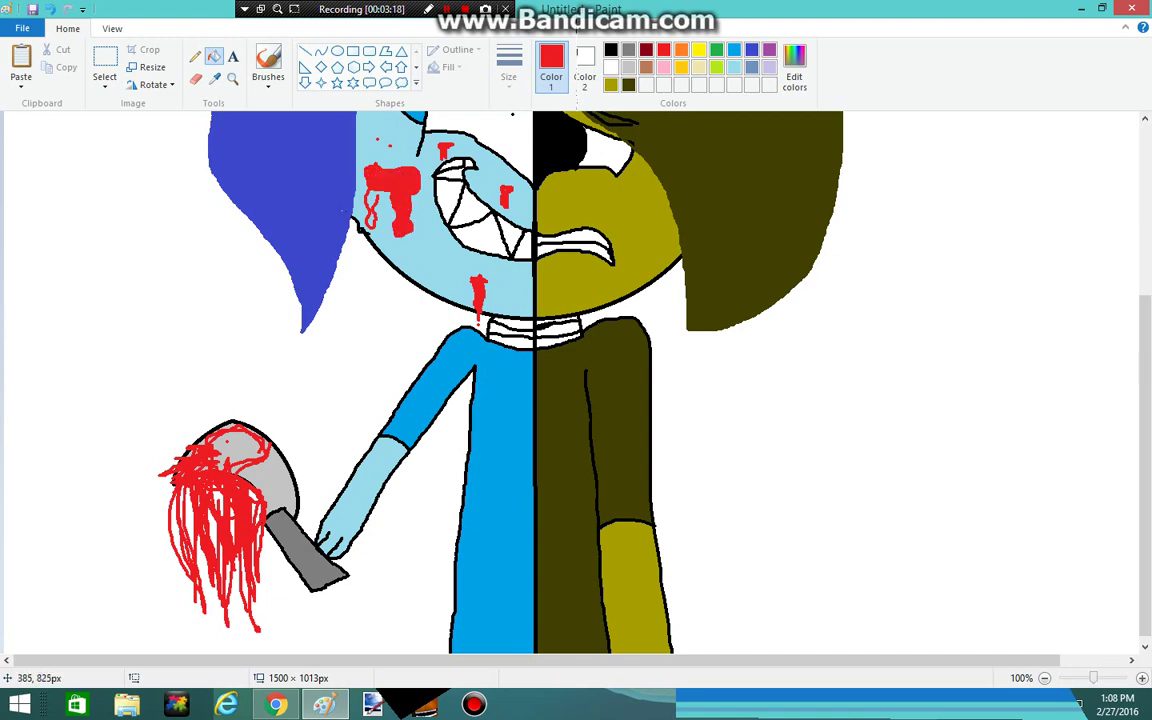
Switch to the YouTube video in Chrome, move its playback back to 3:33 and return to Paint
click(276, 704)
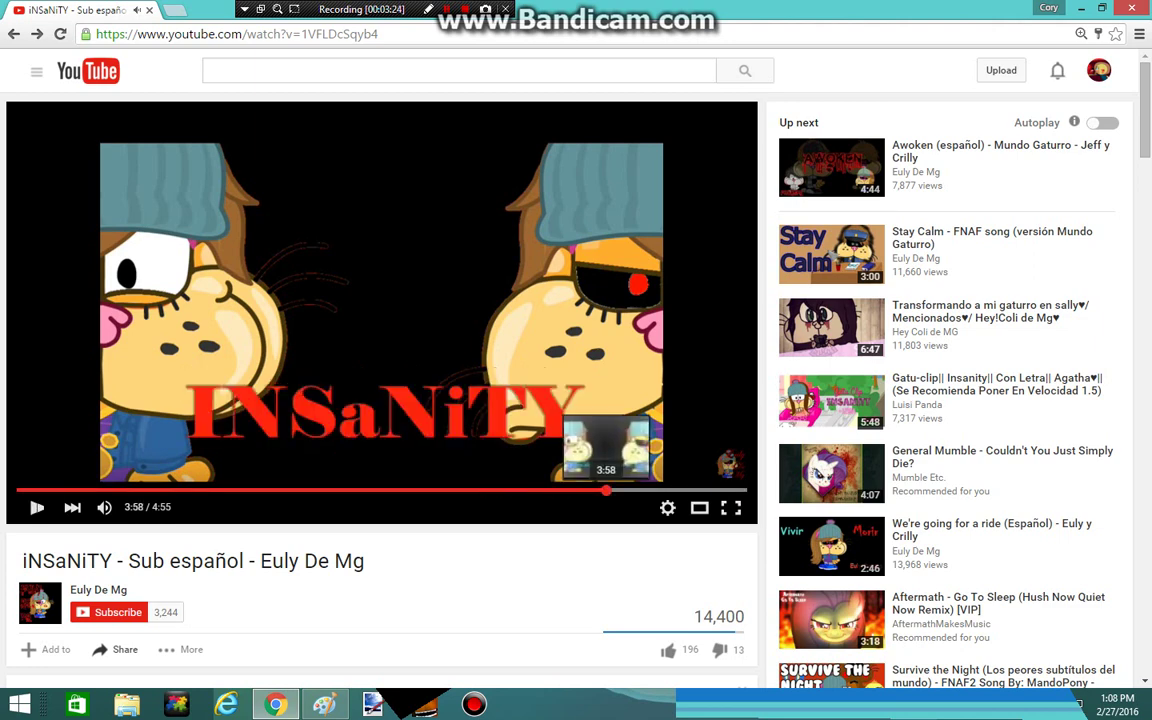
click(607, 490)
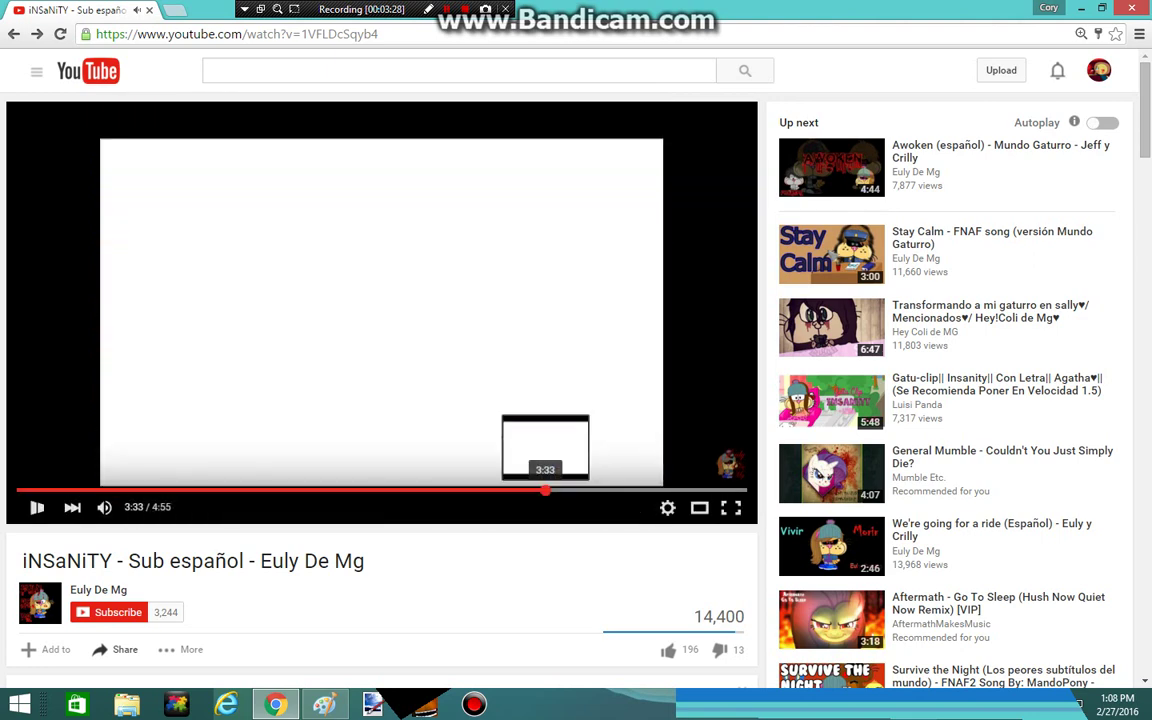
click(323, 705)
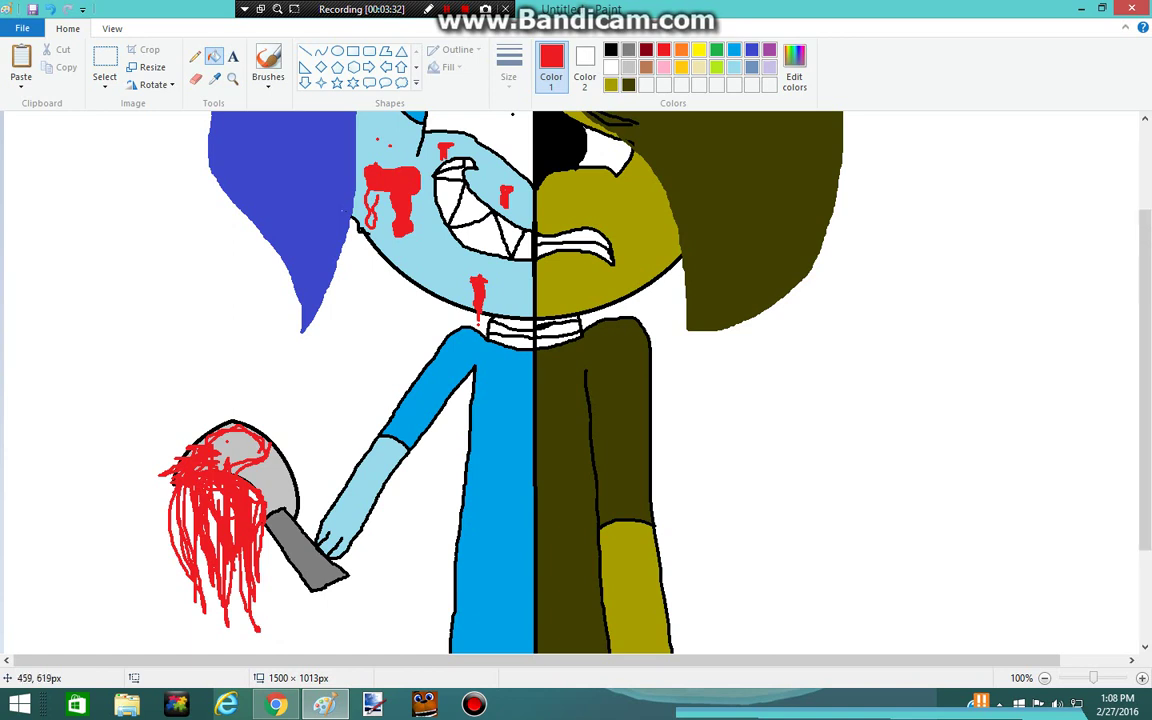
Fill the remaining hollow blood drip on the blue cheek with red
scroll(430, 386, up, 3)
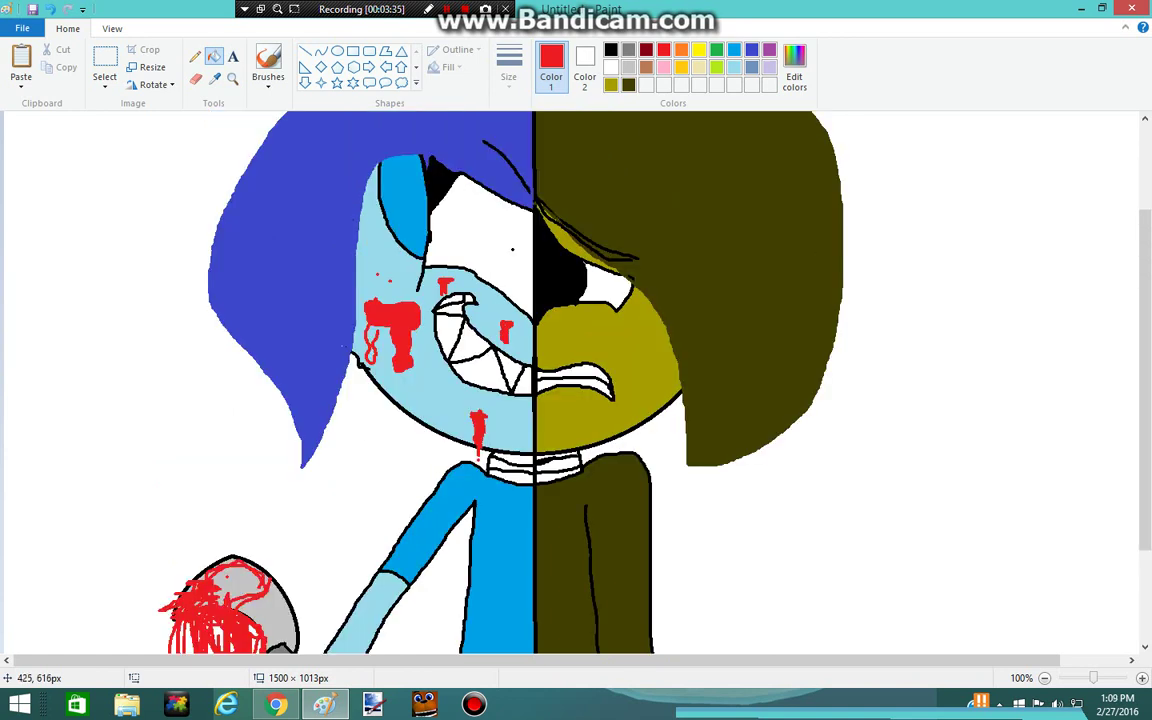
click(195, 56)
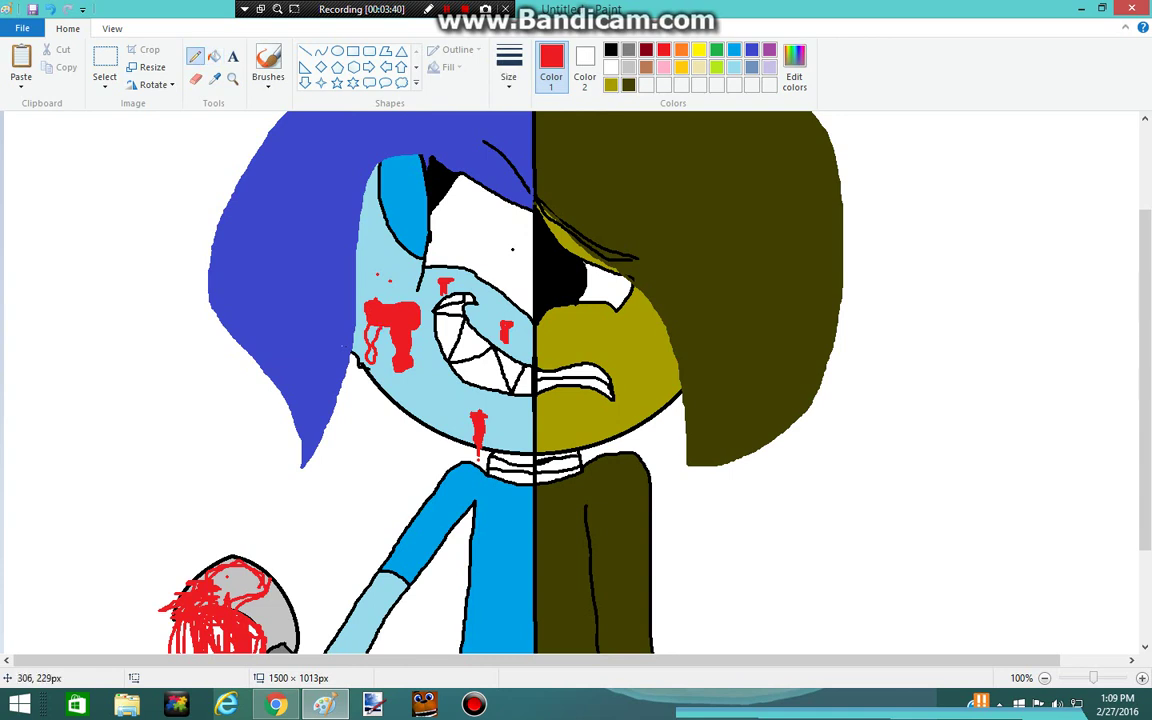
click(214, 56)
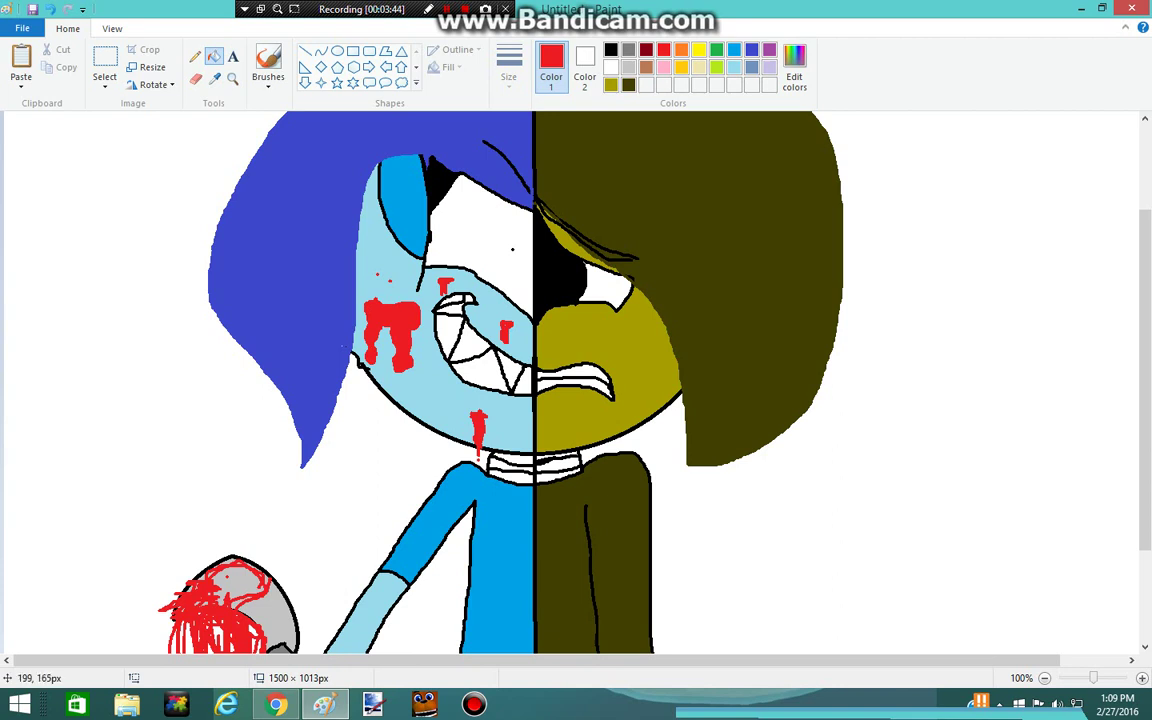
Scribble red blood over the blue half's hand above the knife handle with the Pencil tool
click(195, 56)
scroll(533, 617, down, 3)
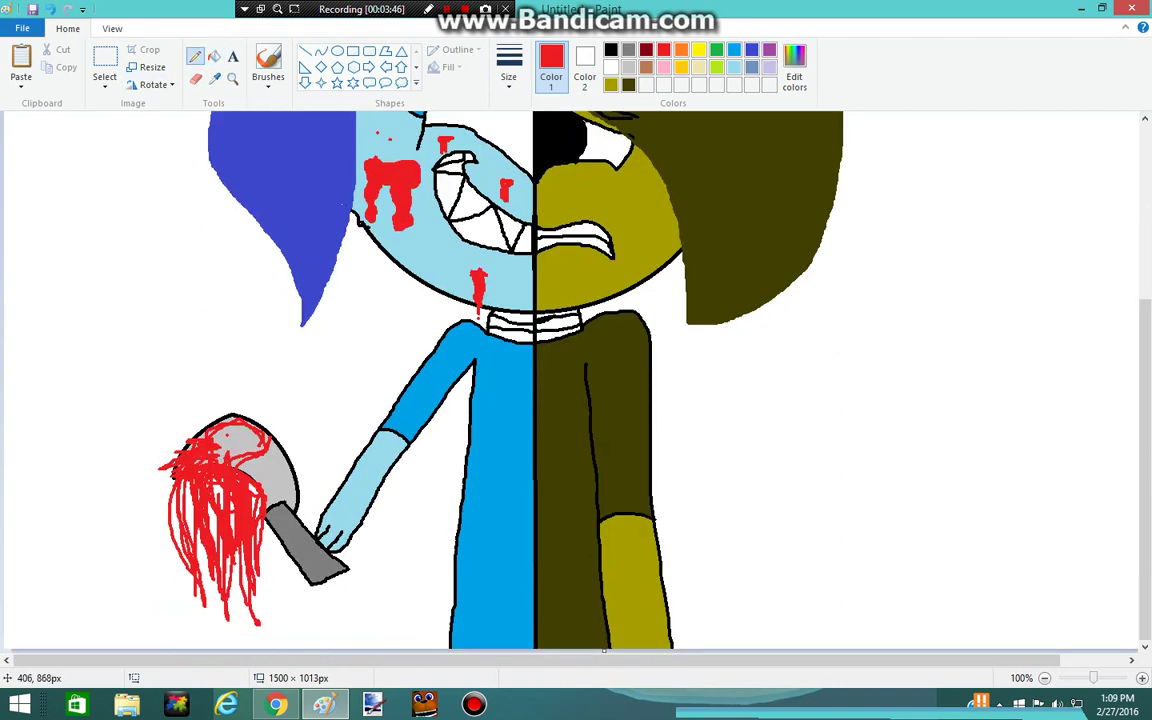
mouse_move(326, 518)
mouse_down()
mouse_move(323, 550)
mouse_move(355, 509)
mouse_move(359, 525)
mouse_move(343, 520)
mouse_move(331, 535)
mouse_up()
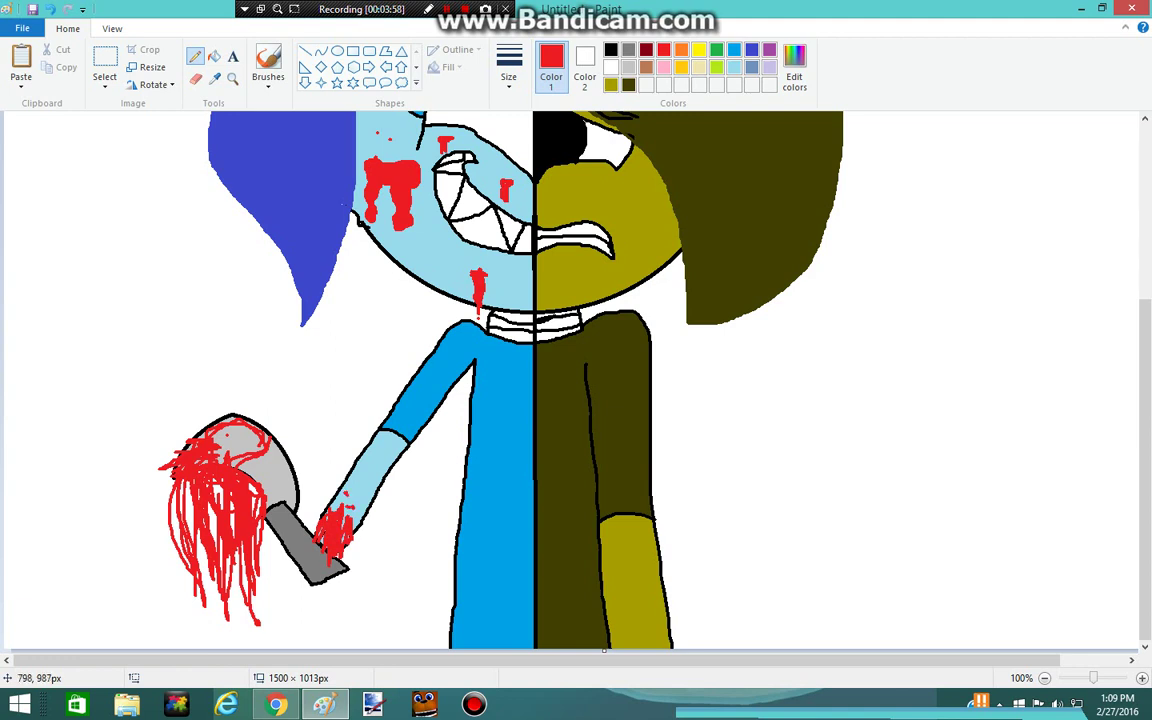
Draw a dripping red blood patch on the olive cheek and scribble red streaks below the olive half's mouth
scroll(636, 532, up, 5)
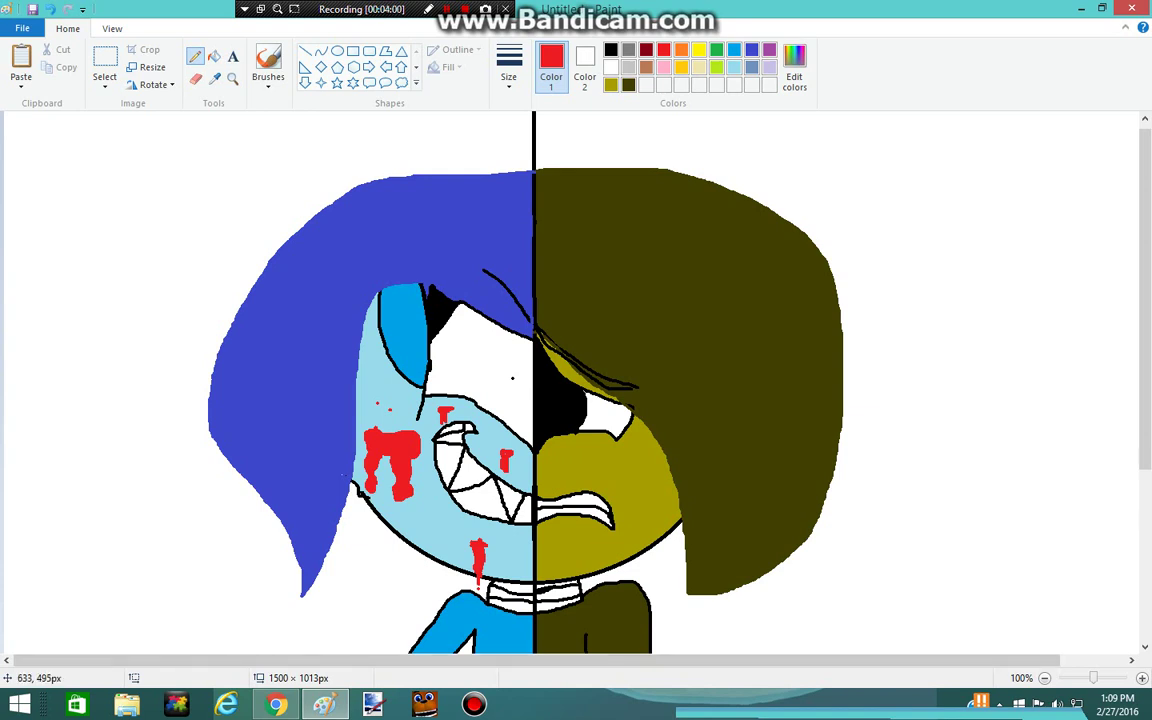
mouse_move(610, 462)
mouse_down()
mouse_move(645, 462)
mouse_move(648, 480)
mouse_move(608, 459)
mouse_up()
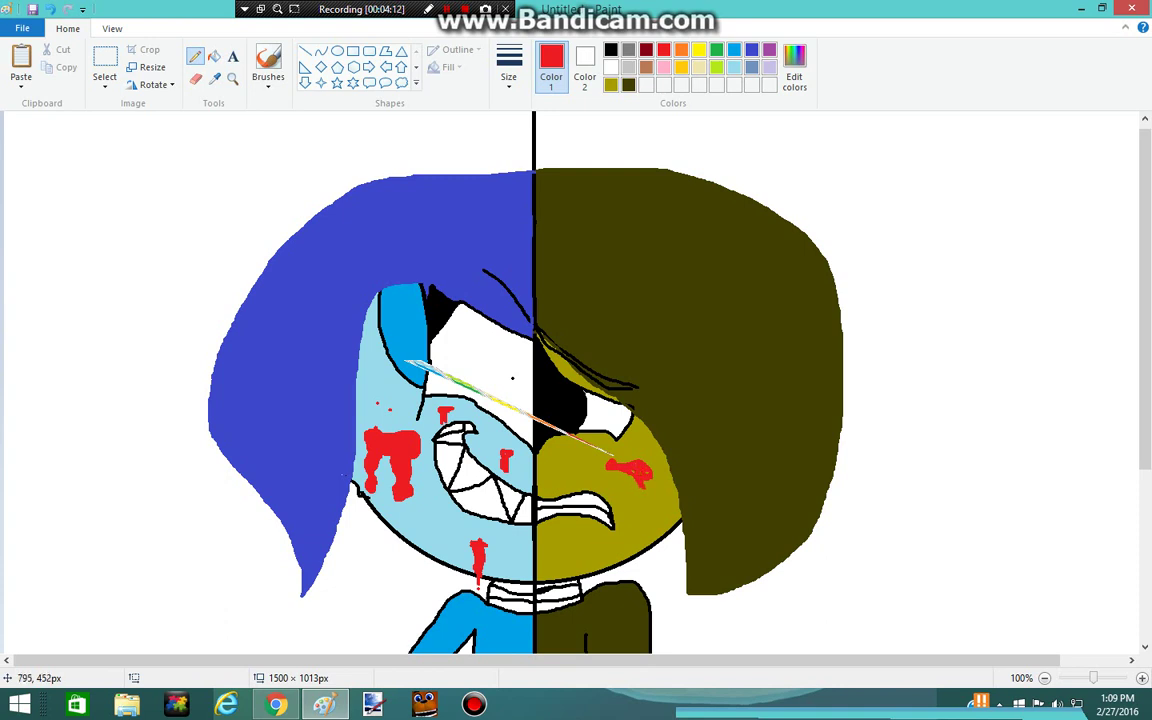
mouse_move(643, 460)
mouse_down()
mouse_move(645, 534)
mouse_move(642, 480)
mouse_move(623, 491)
mouse_move(612, 473)
mouse_move(630, 504)
mouse_up()
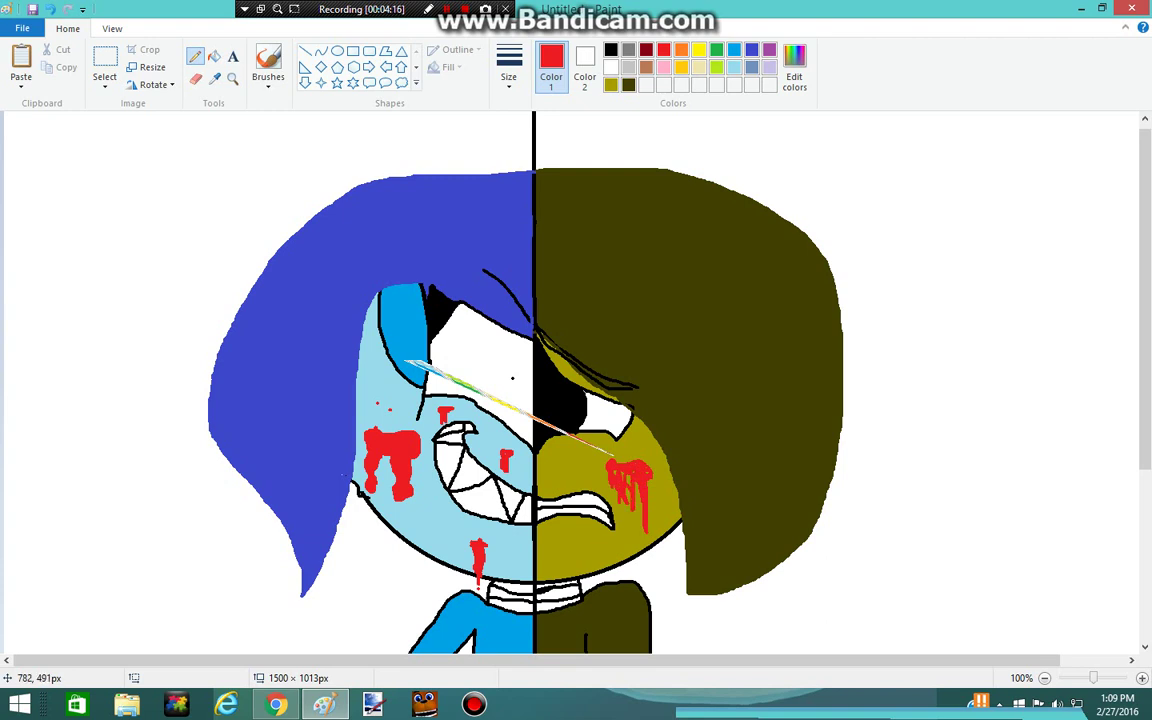
mouse_move(536, 524)
mouse_down()
mouse_move(591, 517)
mouse_move(610, 532)
mouse_move(608, 557)
mouse_move(584, 549)
mouse_move(556, 562)
mouse_move(546, 519)
mouse_move(575, 557)
mouse_move(546, 517)
mouse_move(602, 547)
mouse_move(586, 568)
mouse_move(592, 526)
mouse_move(562, 530)
mouse_move(557, 554)
mouse_move(547, 530)
mouse_up()
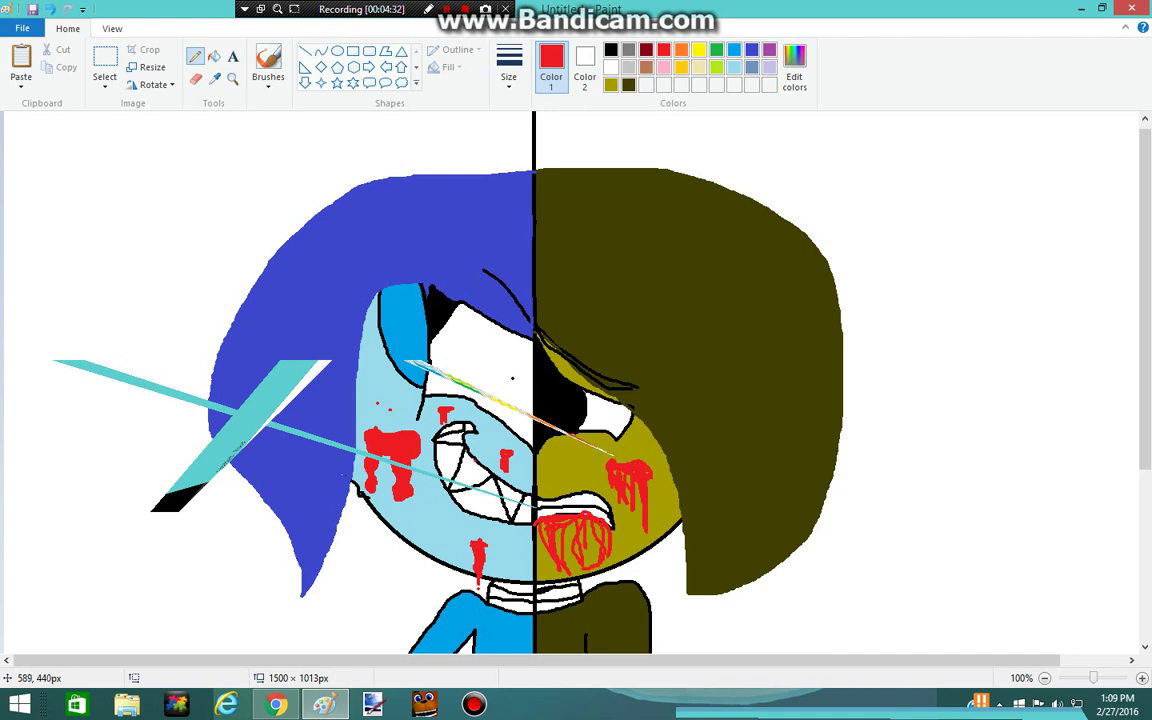
Draw a red edge across one of the blue half's teeth and fill the lower teeth up to the dividing line with red
drag(475, 461, 447, 492)
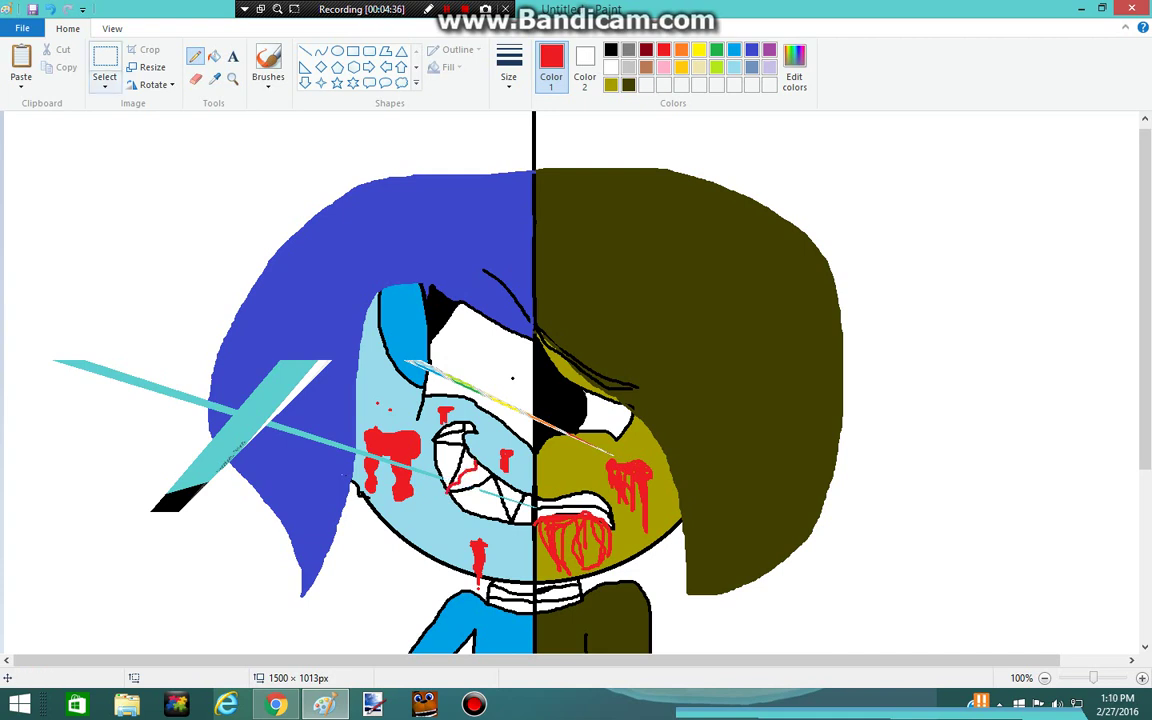
click(214, 57)
click(463, 478)
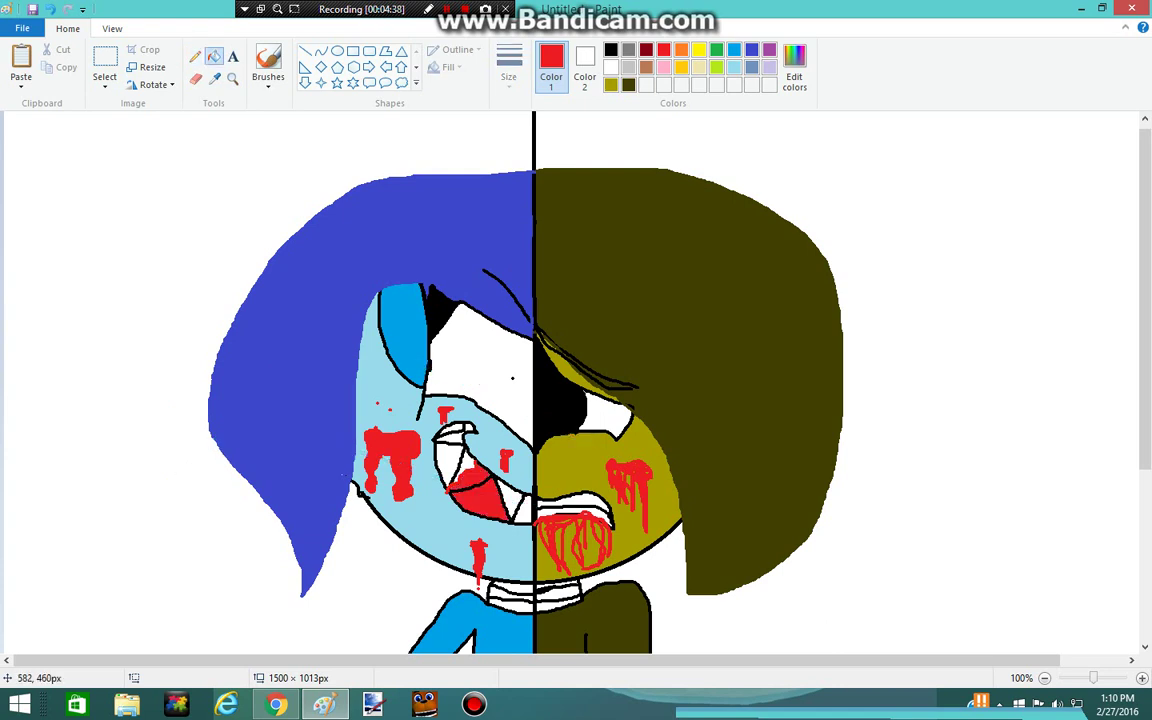
click(518, 510)
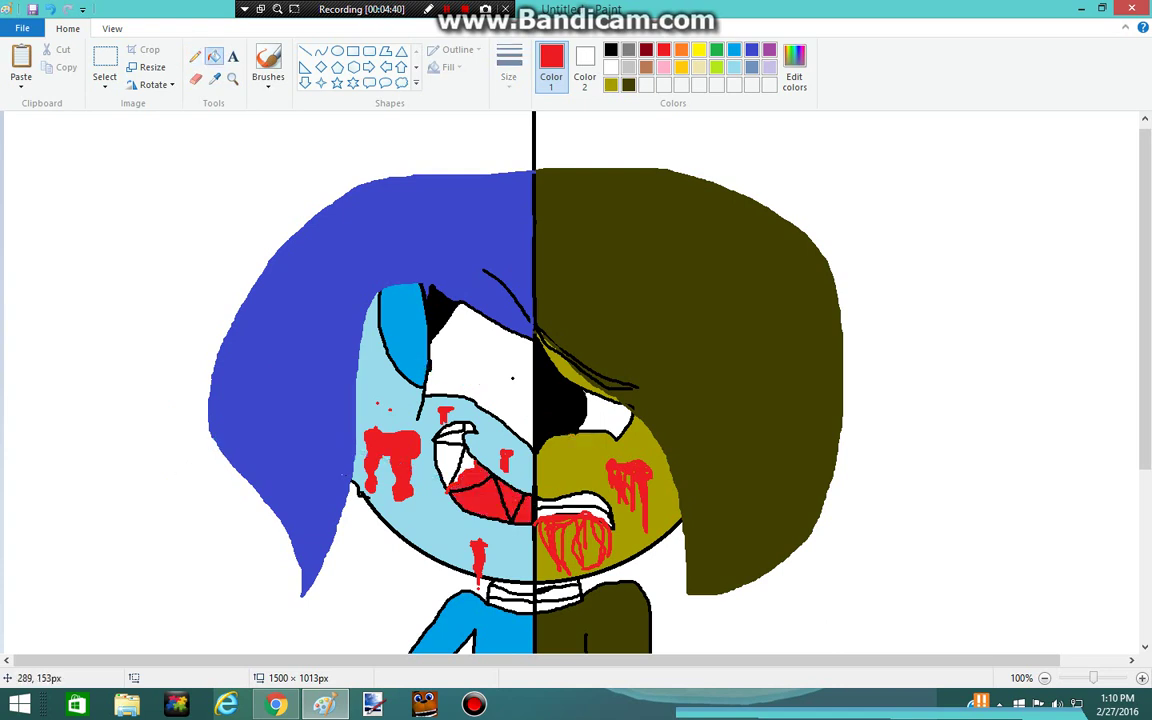
Scribble red blood on the blue half's chin between the existing drip and the dividing line with the Pencil tool
click(195, 56)
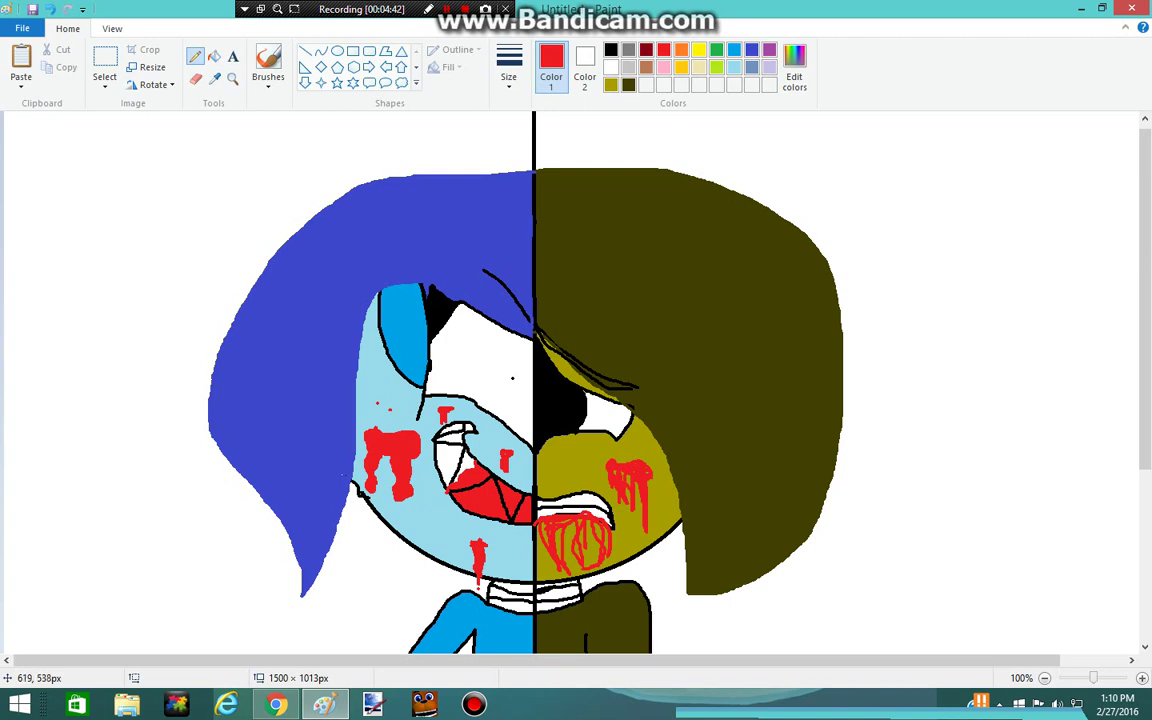
mouse_move(499, 541)
mouse_down()
mouse_move(516, 561)
mouse_move(486, 545)
mouse_move(510, 559)
mouse_move(507, 580)
mouse_move(498, 545)
mouse_up()
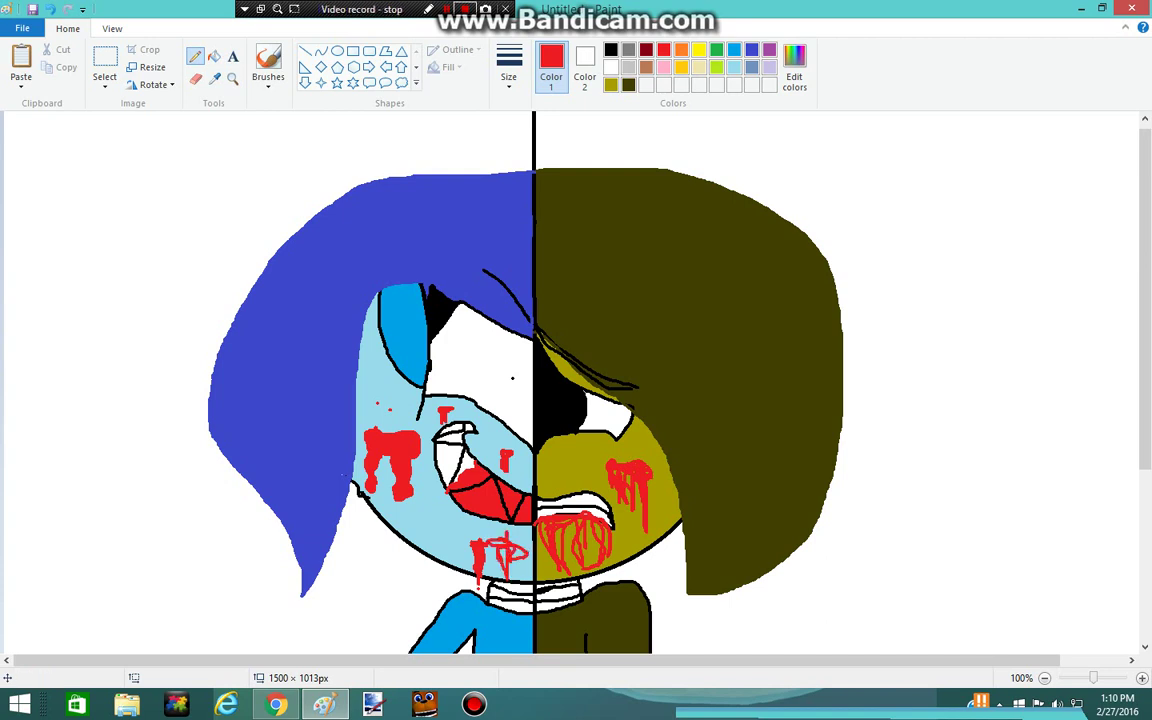